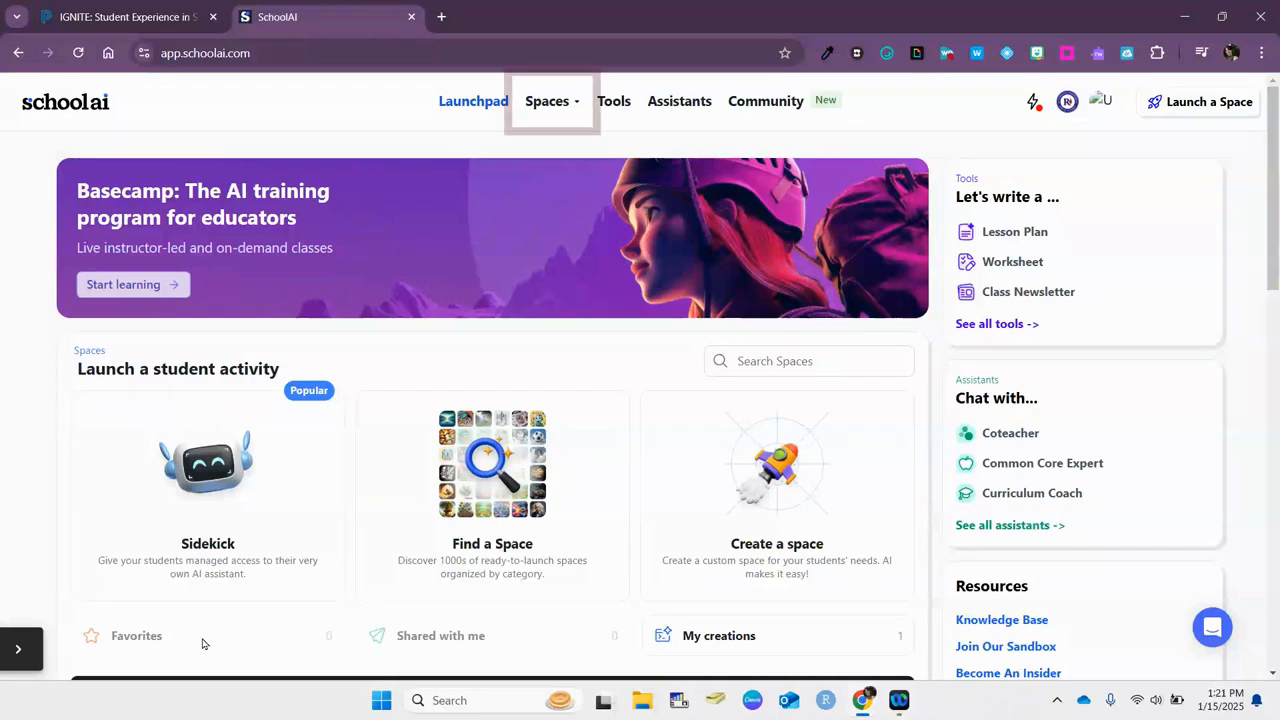
# Show the Spaces dropdown with its Discover, Create and Sessions choices
pyautogui.click(563, 105)
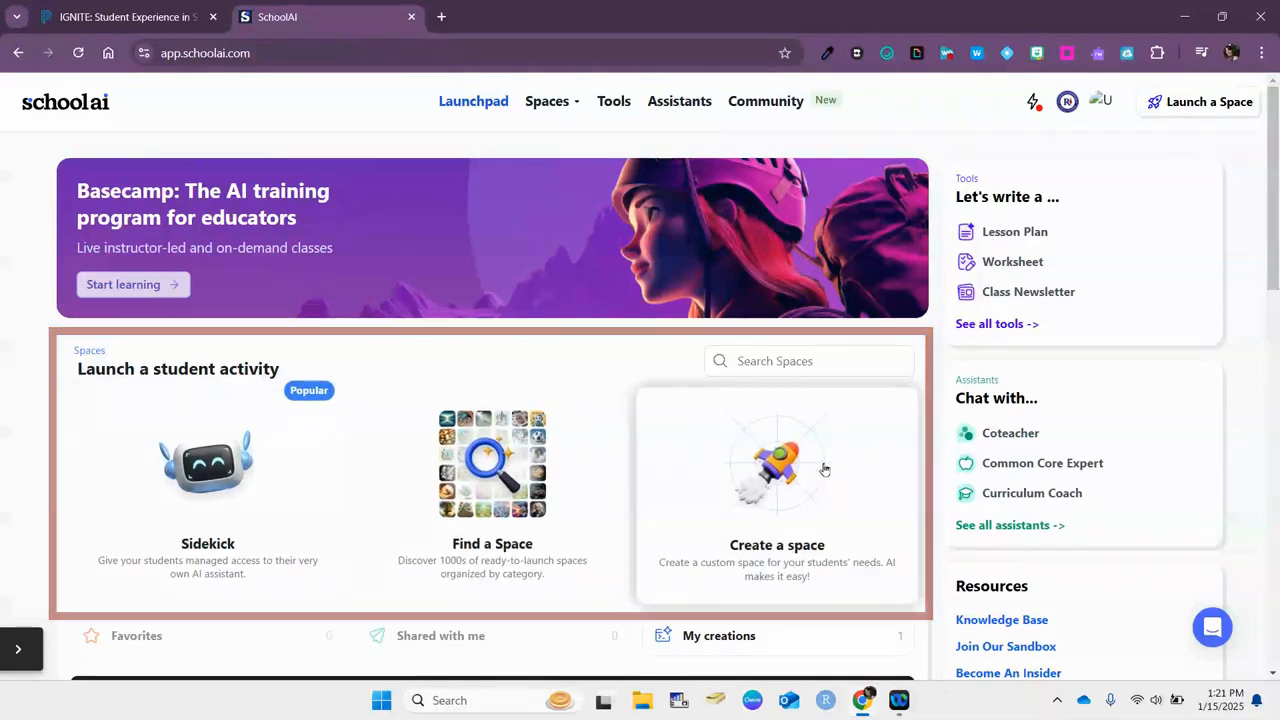
pyautogui.scroll(-3, 820, 463)
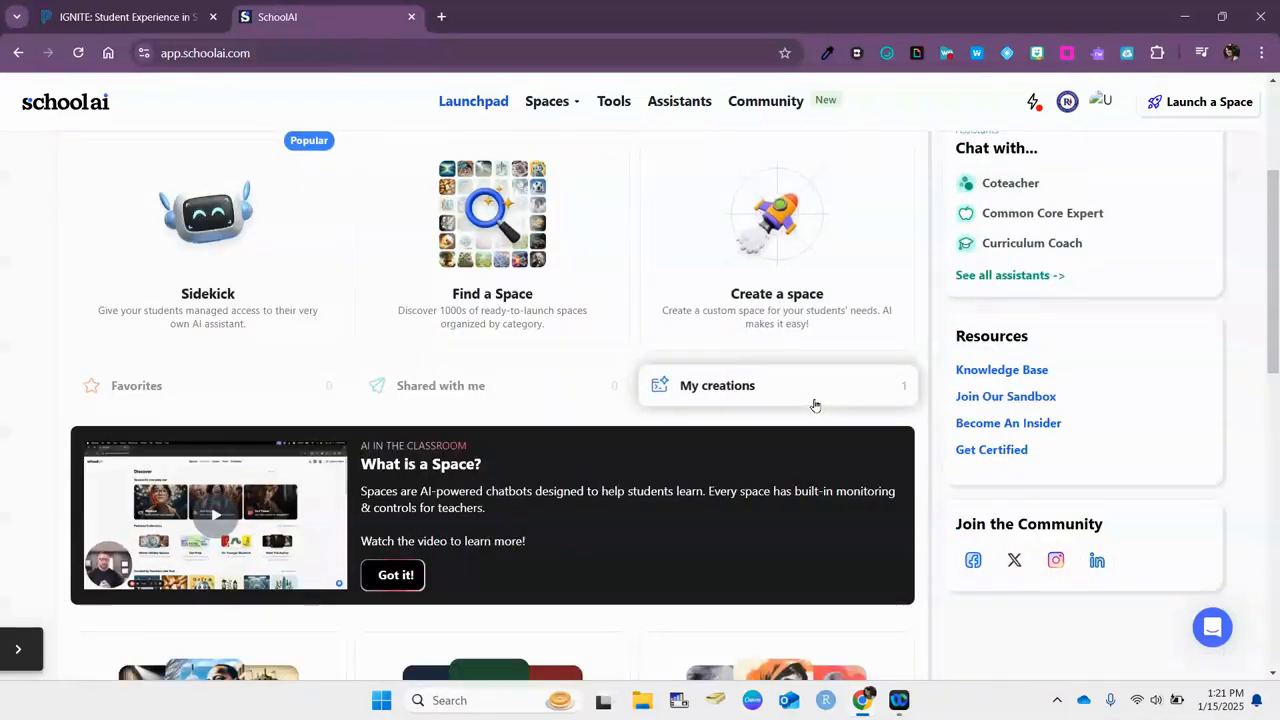
pyautogui.scroll(3, 814, 403)
pyautogui.click(577, 103)
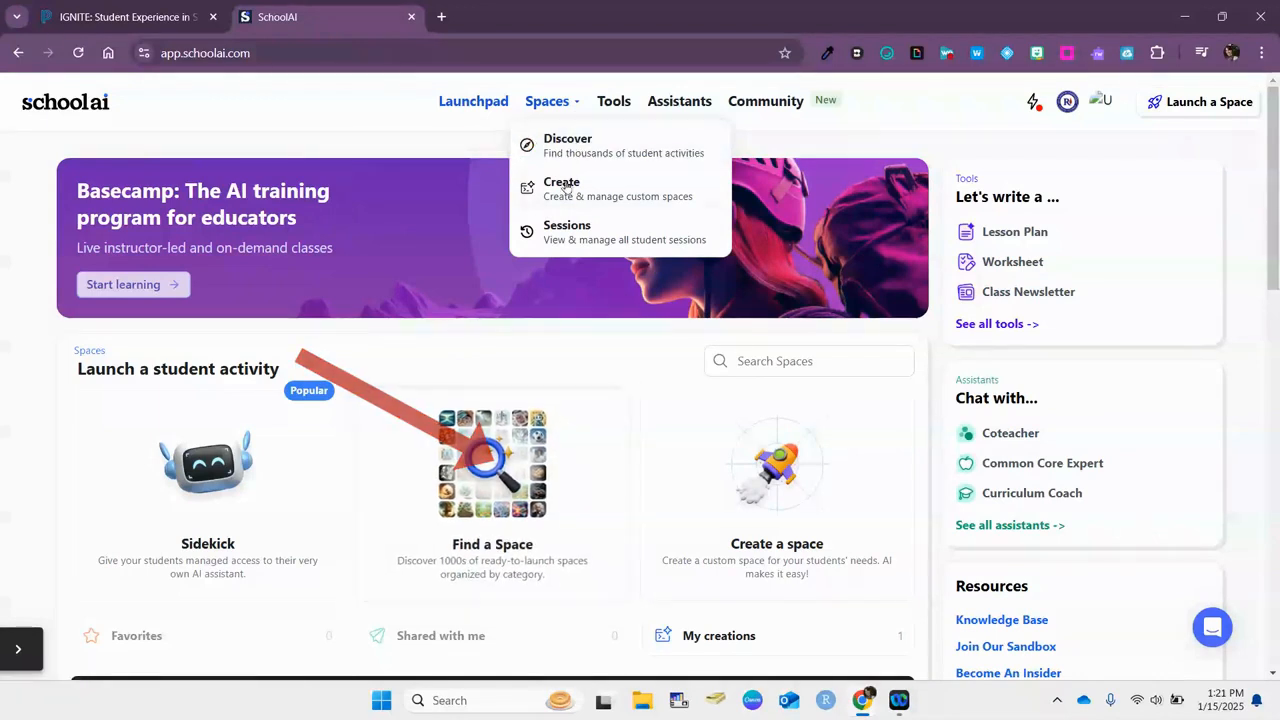
# Go to Discover, focus the search box and scroll to the Common activities row
pyautogui.click(548, 140)
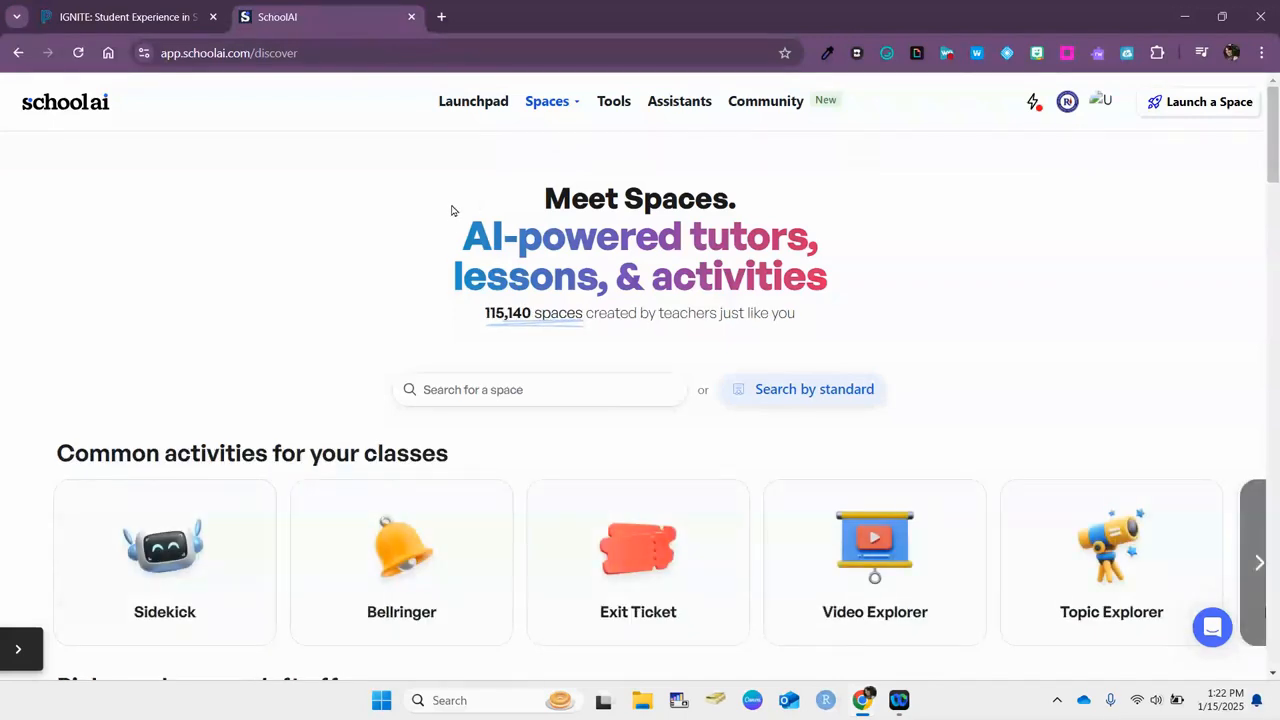
pyautogui.click(514, 393)
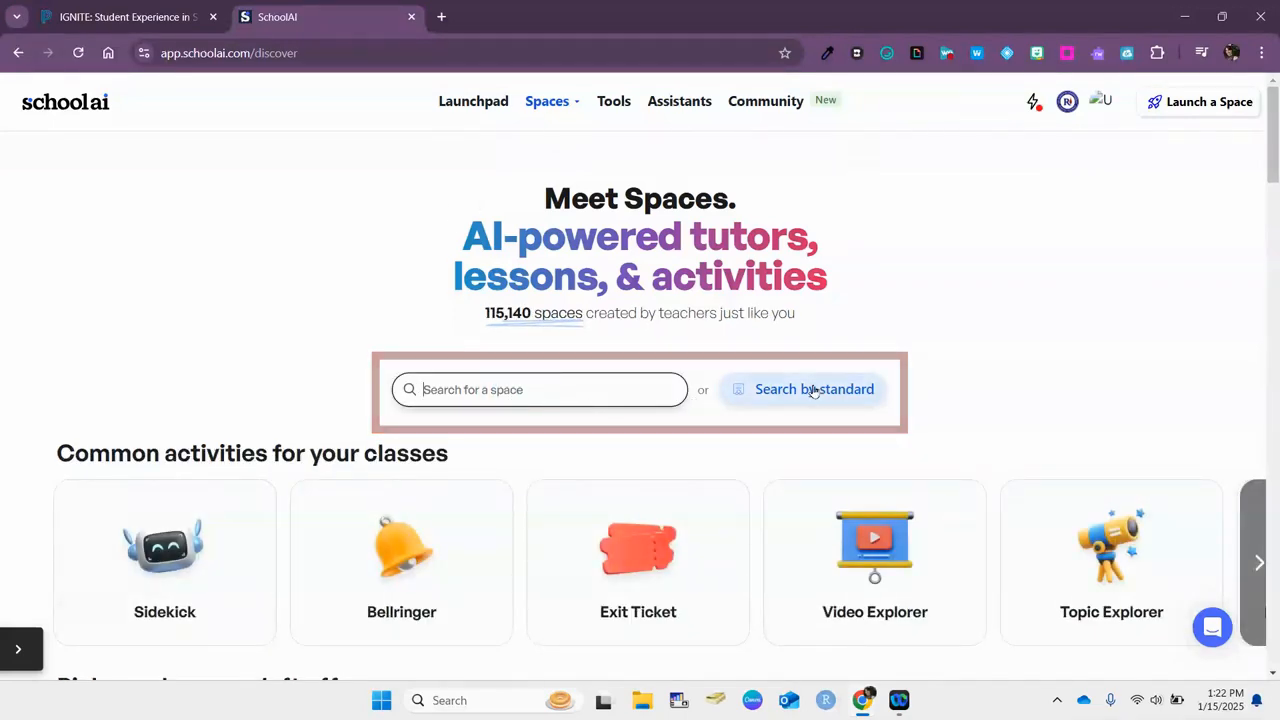
pyautogui.scroll(-2, 812, 390)
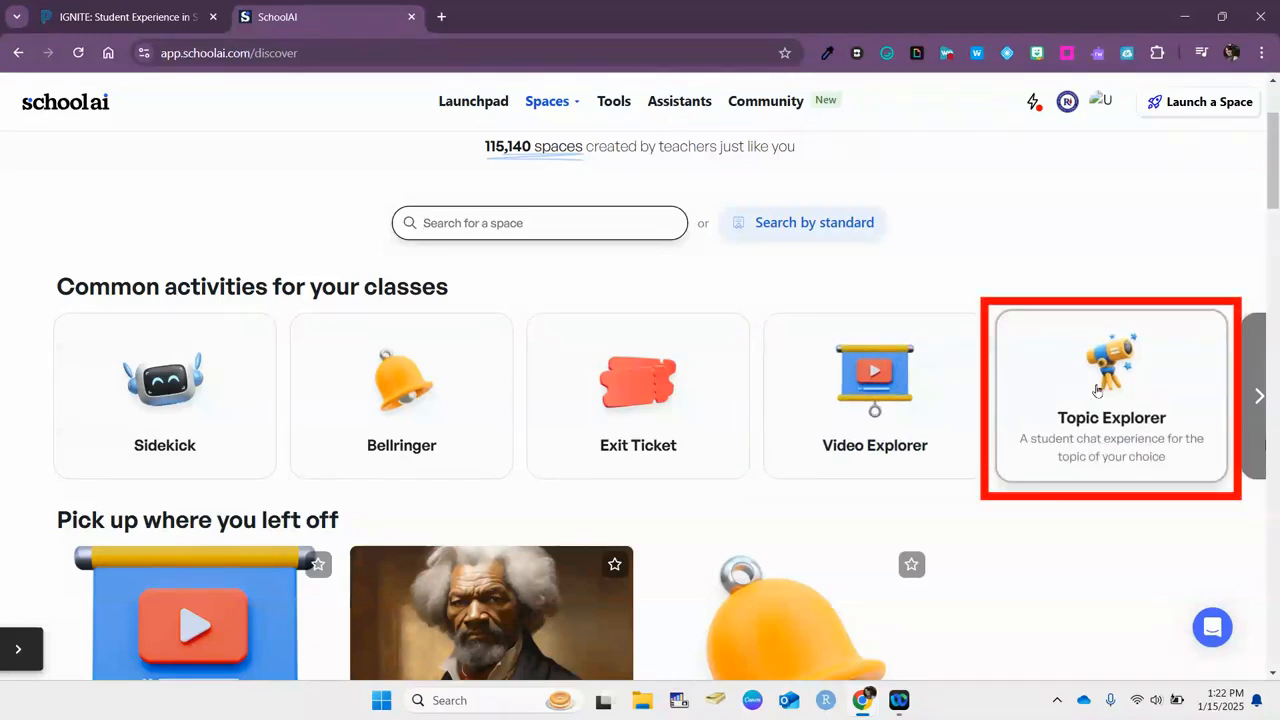
# Reveal more common class activities and subject tutor spaces in their carousels
pyautogui.click(1257, 395)
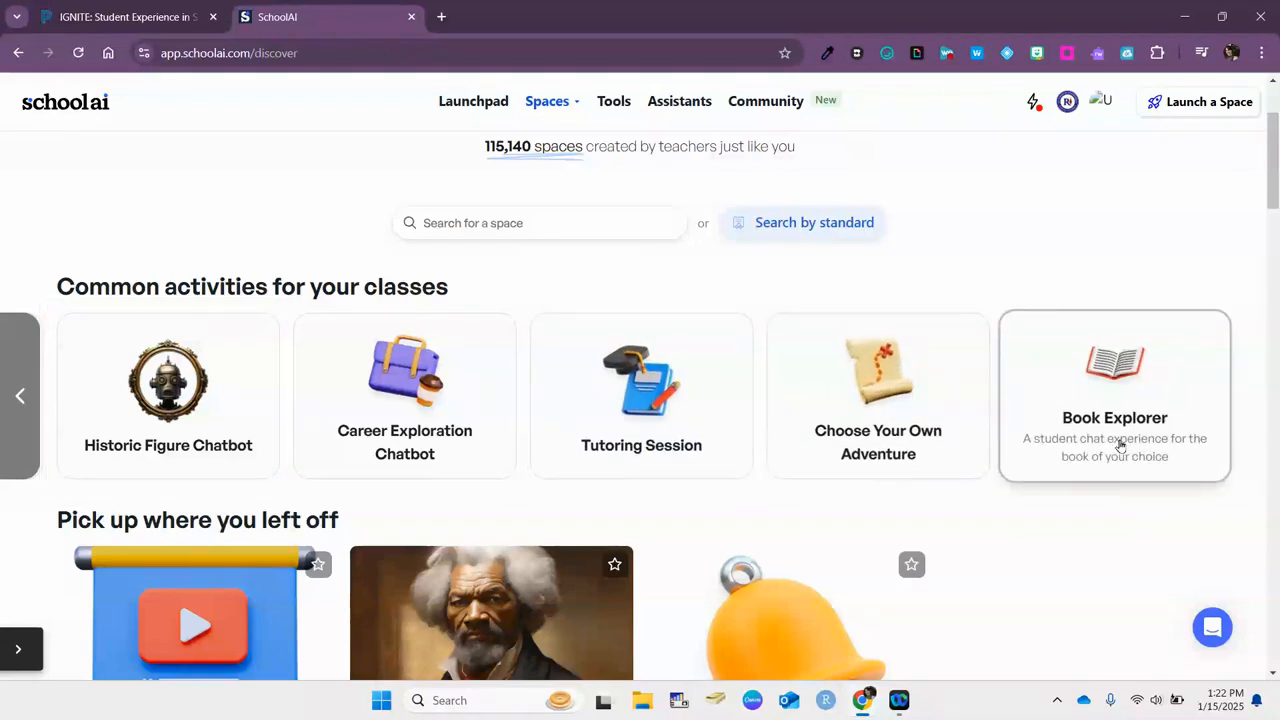
pyautogui.scroll(-3, 1120, 445)
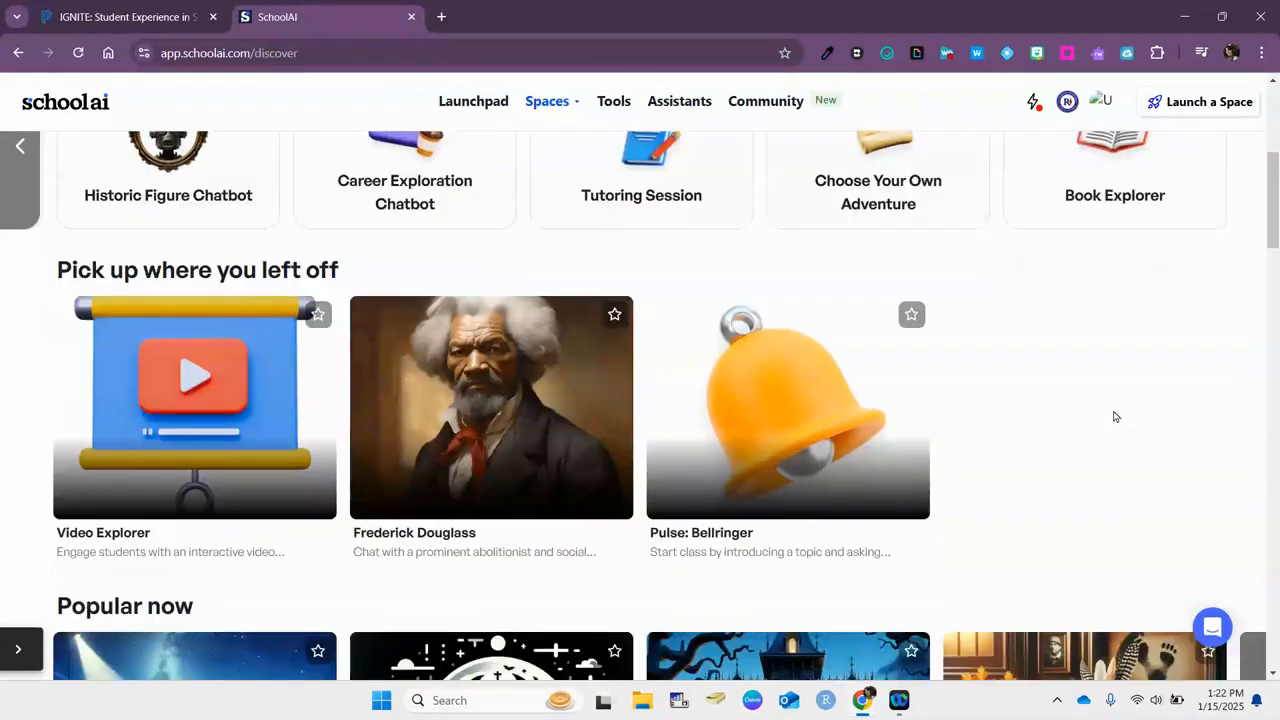
pyautogui.click(1256, 368)
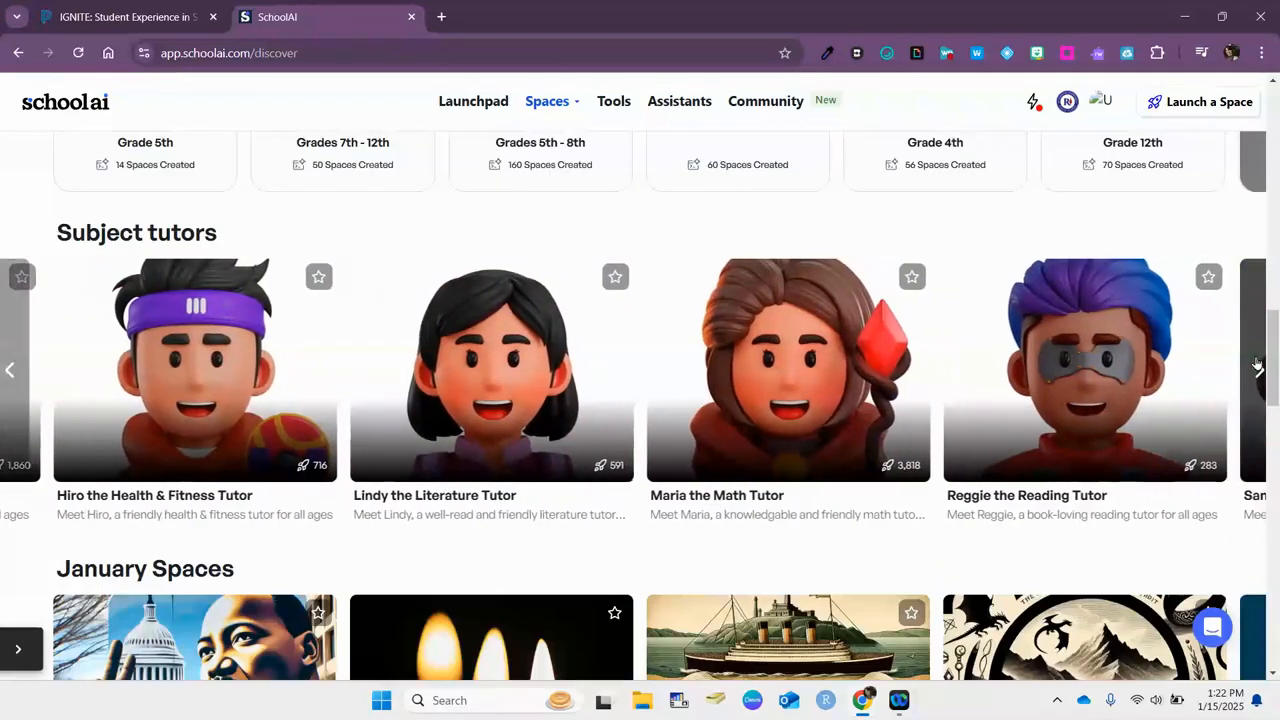
pyautogui.scroll(-1, 1247, 348)
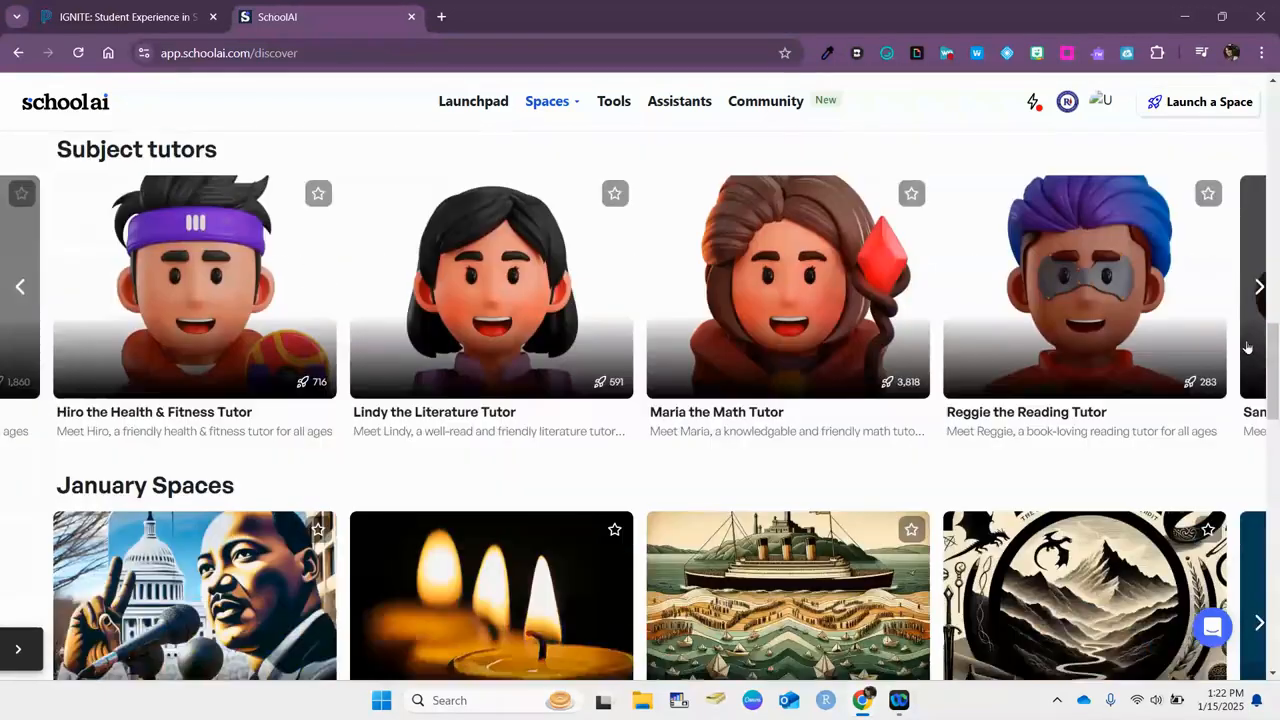
# Scroll down to History Comes To Life and open the Abraham Lincoln space
pyautogui.scroll(-3, 1247, 348)
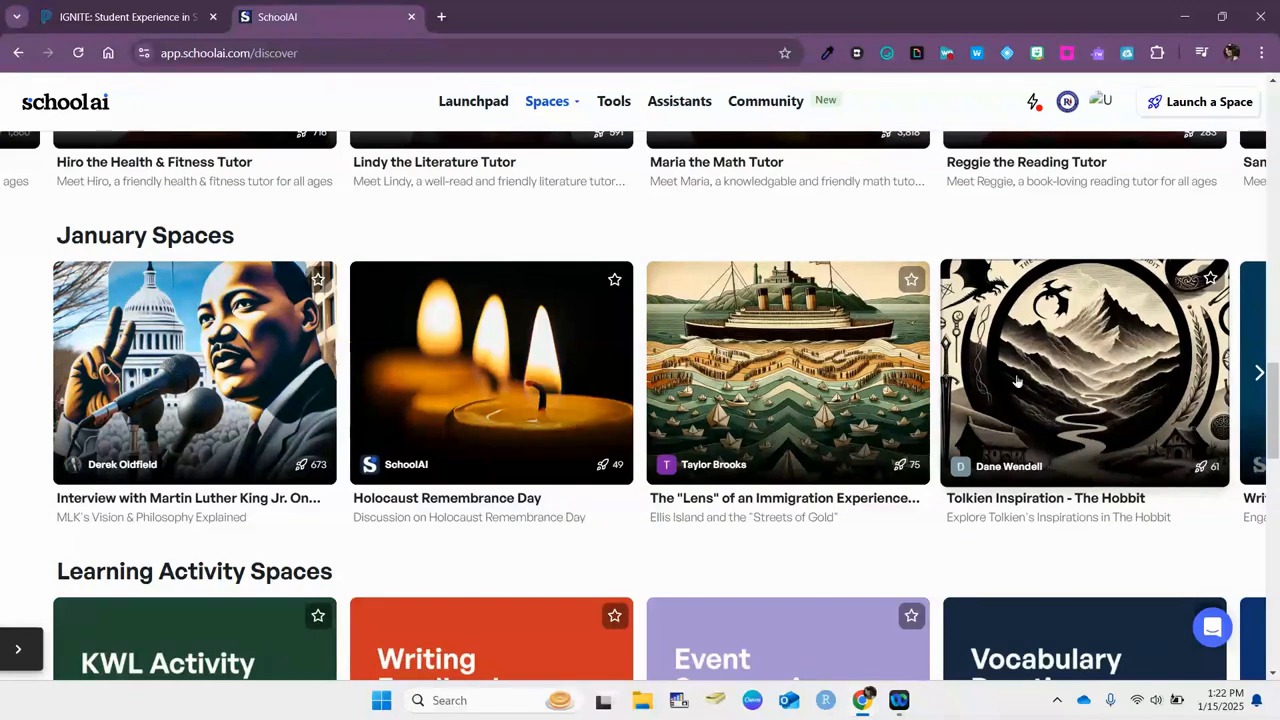
pyautogui.scroll(-3, 1113, 412)
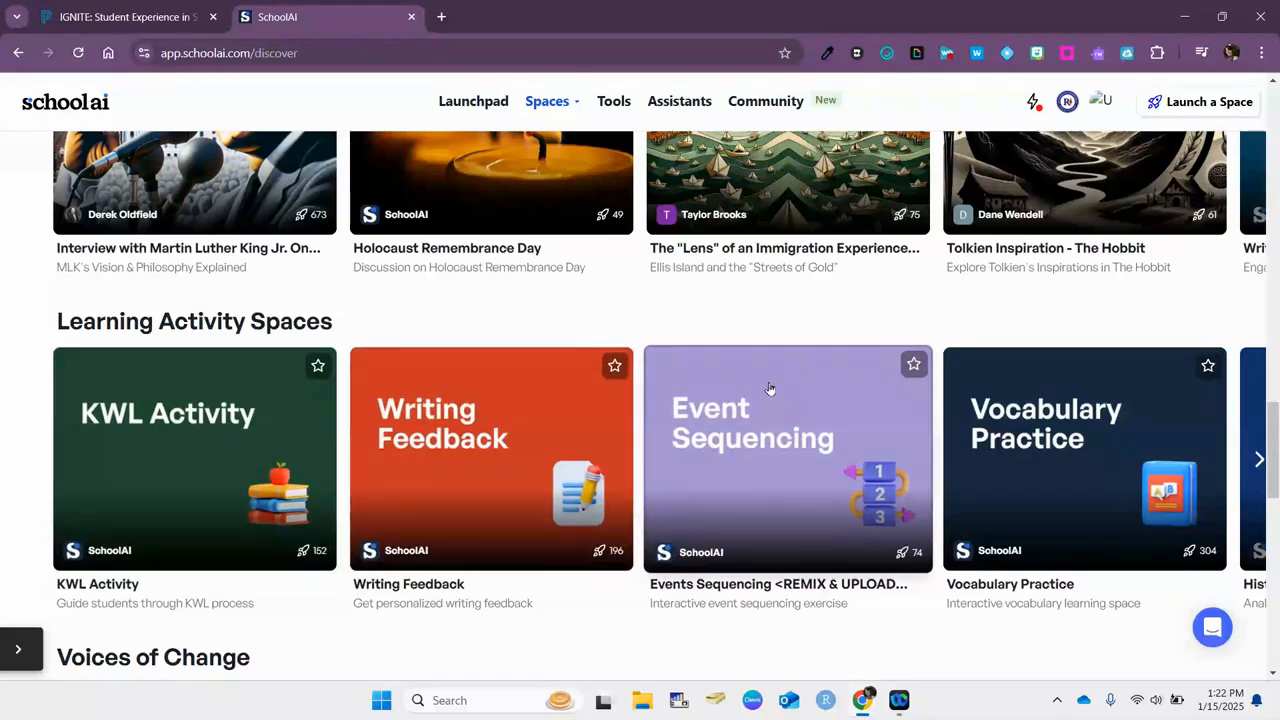
pyautogui.scroll(-3, 762, 386)
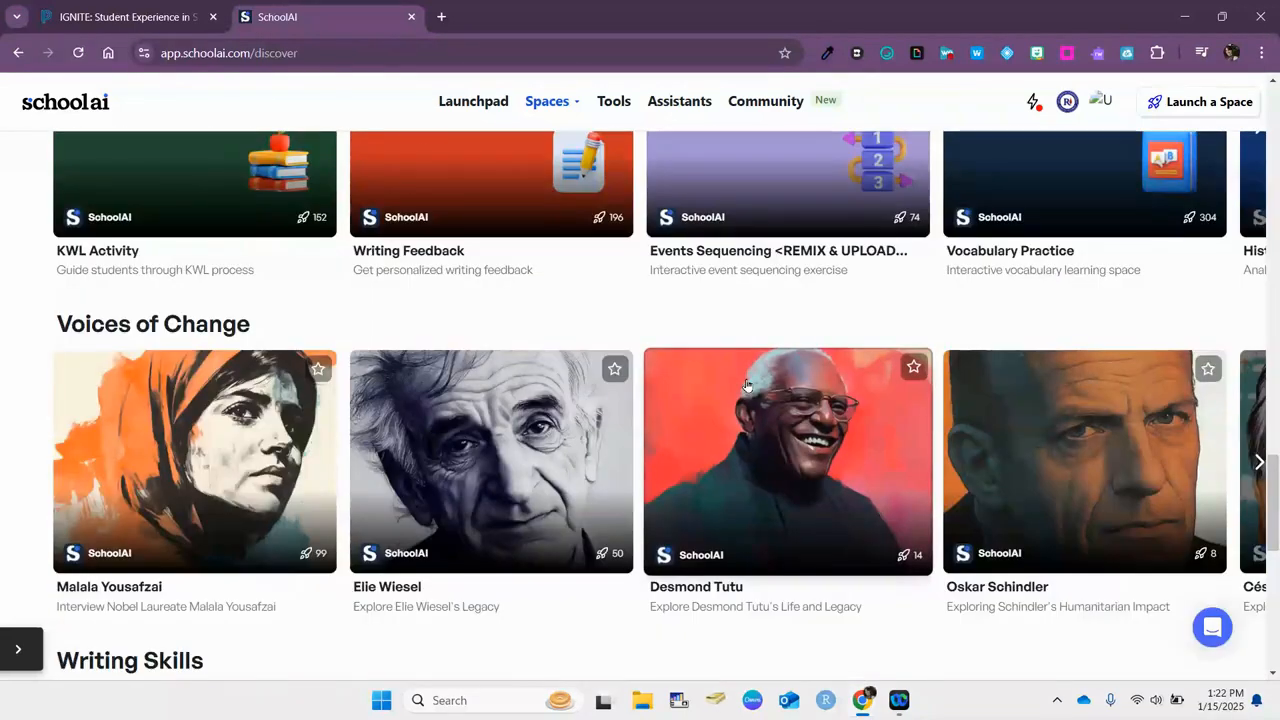
pyautogui.scroll(-6, 745, 385)
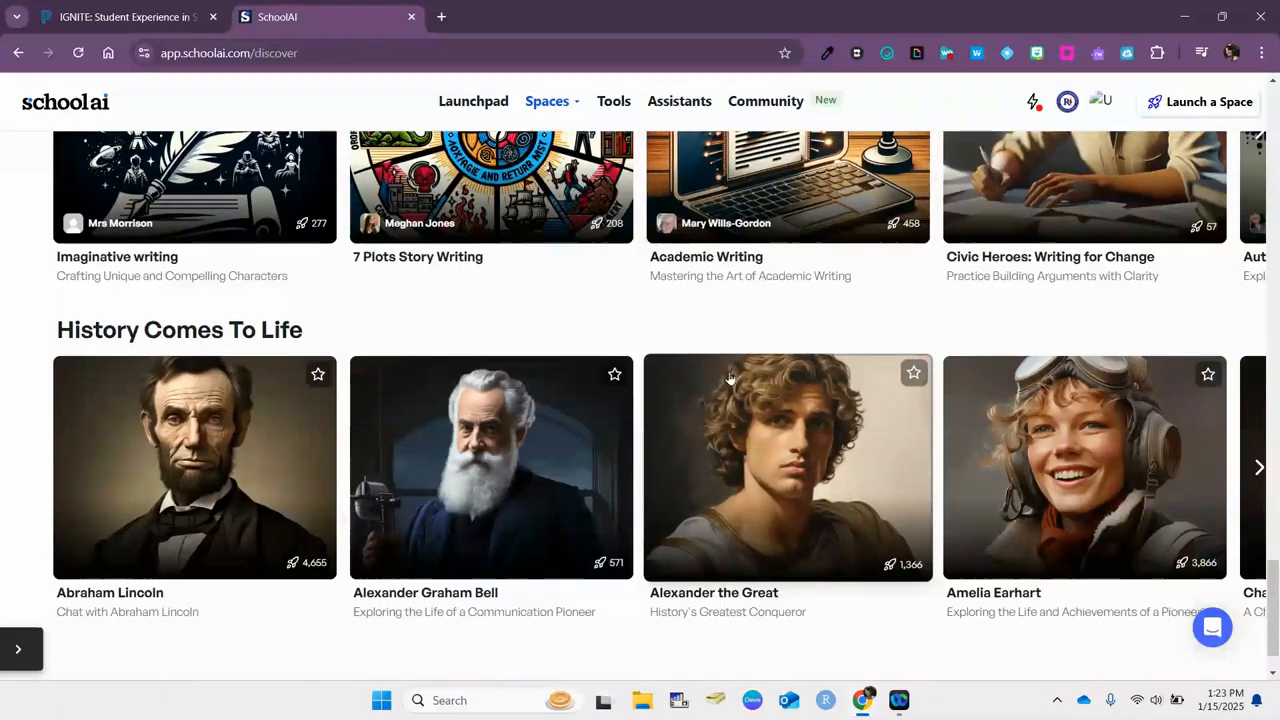
pyautogui.click(221, 471)
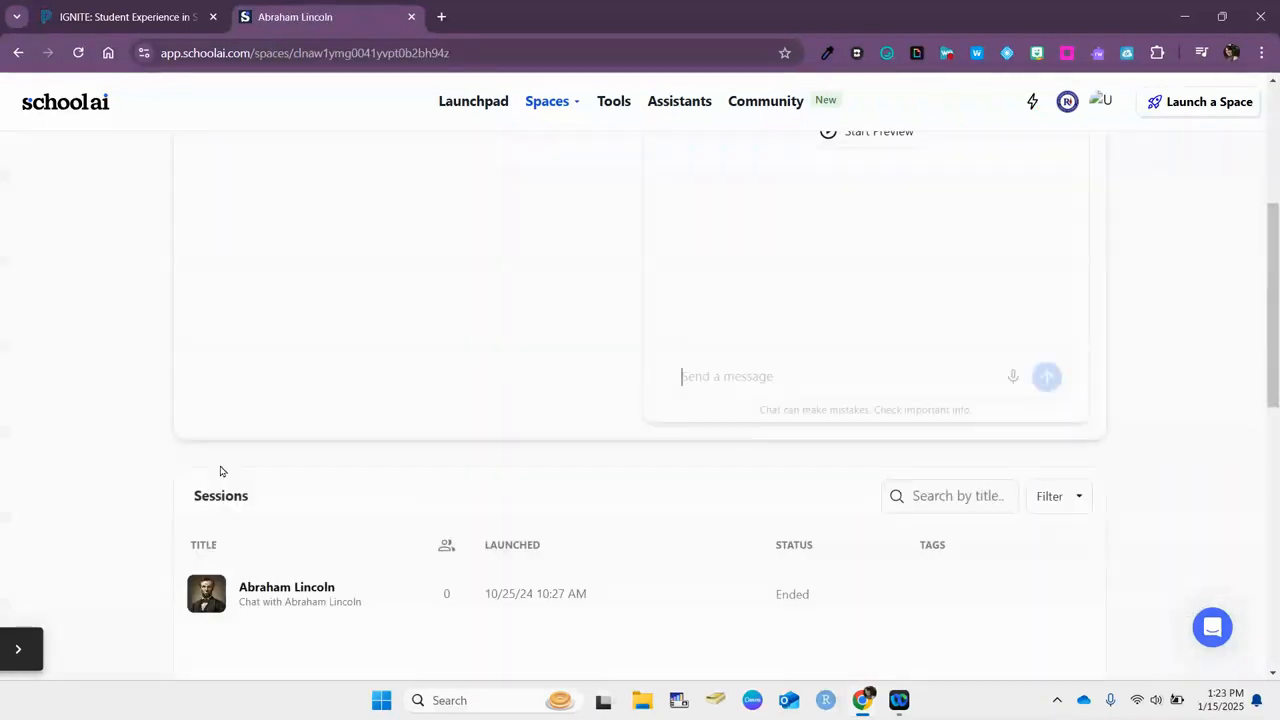
# Favorite the Abraham Lincoln space and bring up its Share option
pyautogui.scroll(4, 563, 269)
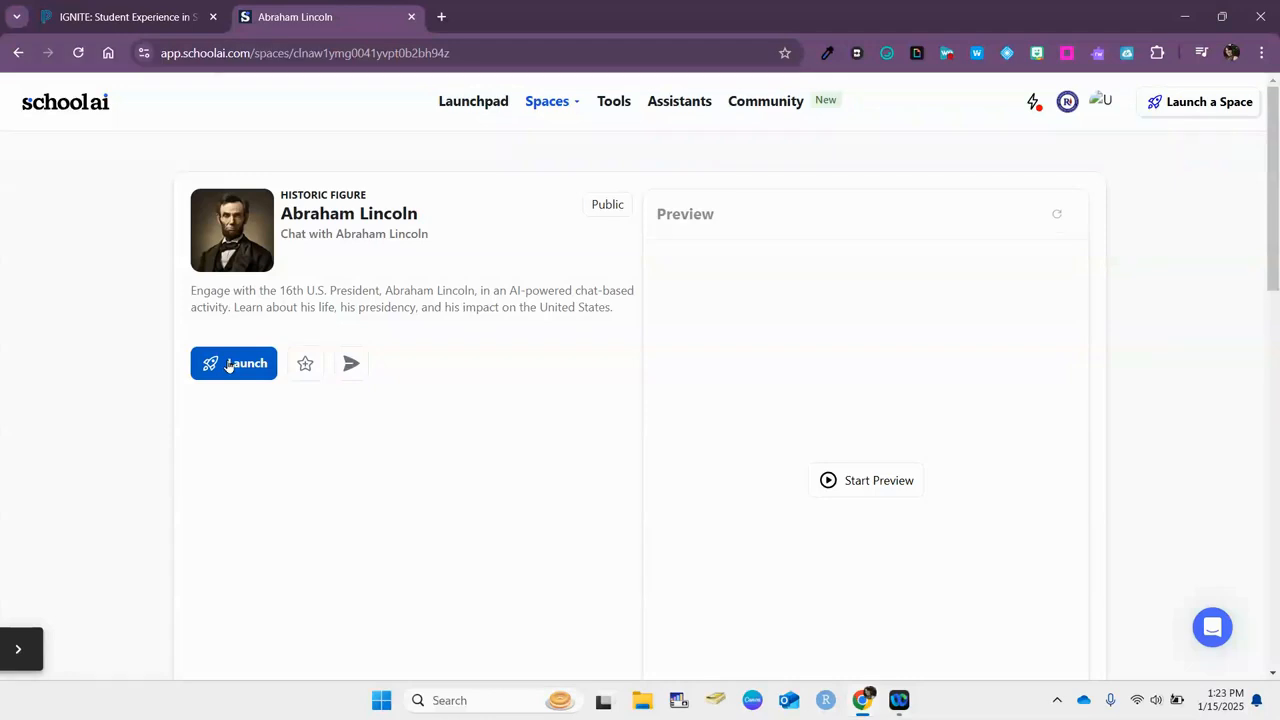
pyautogui.click(304, 365)
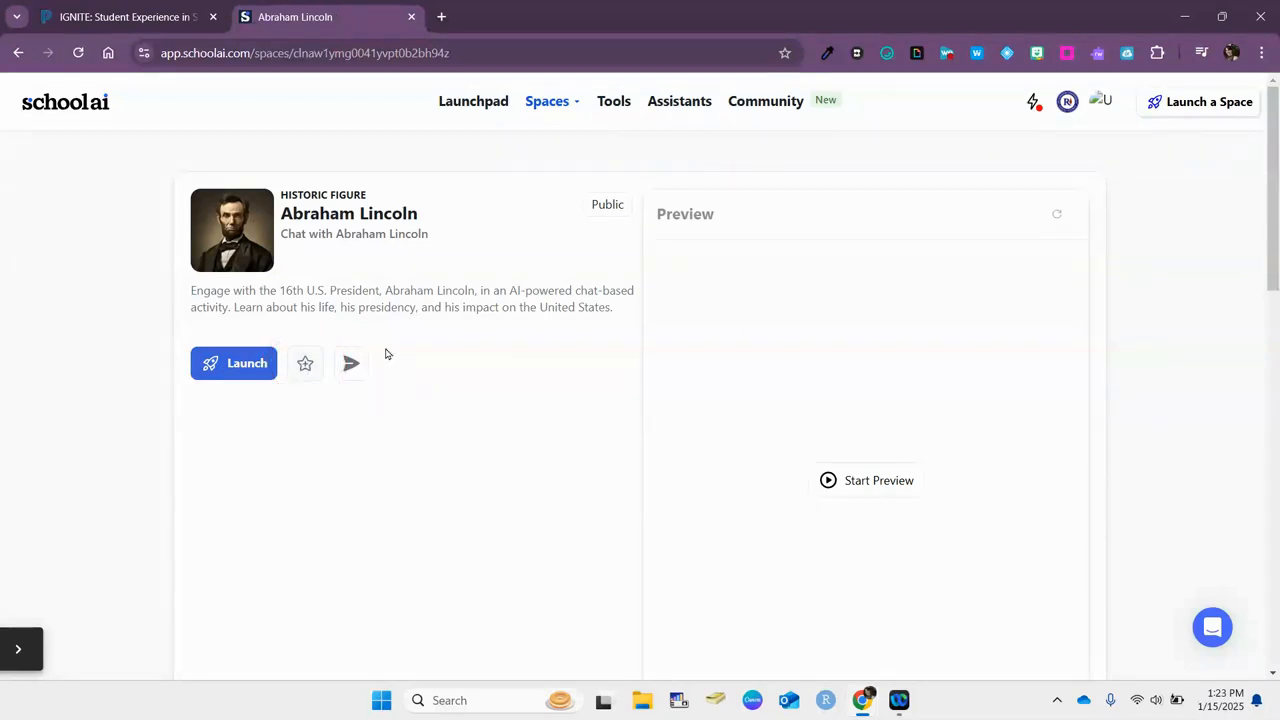
pyautogui.click(348, 367)
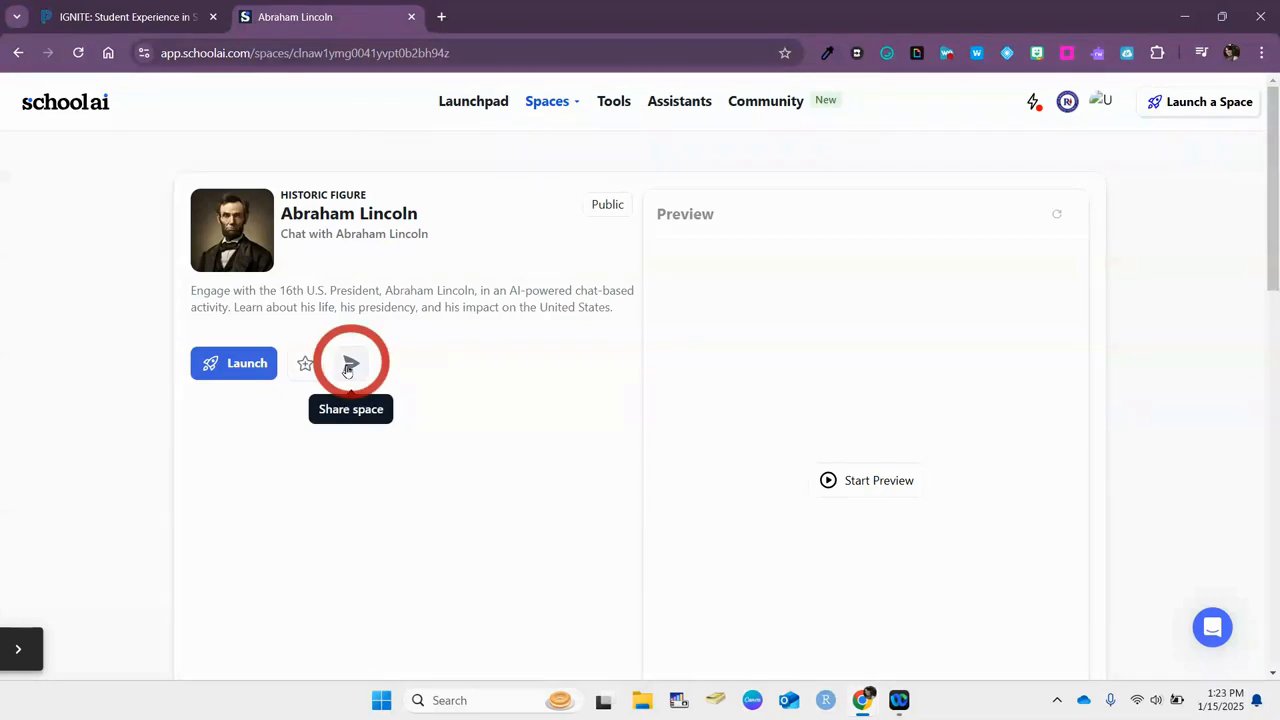
pyautogui.scroll(-2, 352, 362)
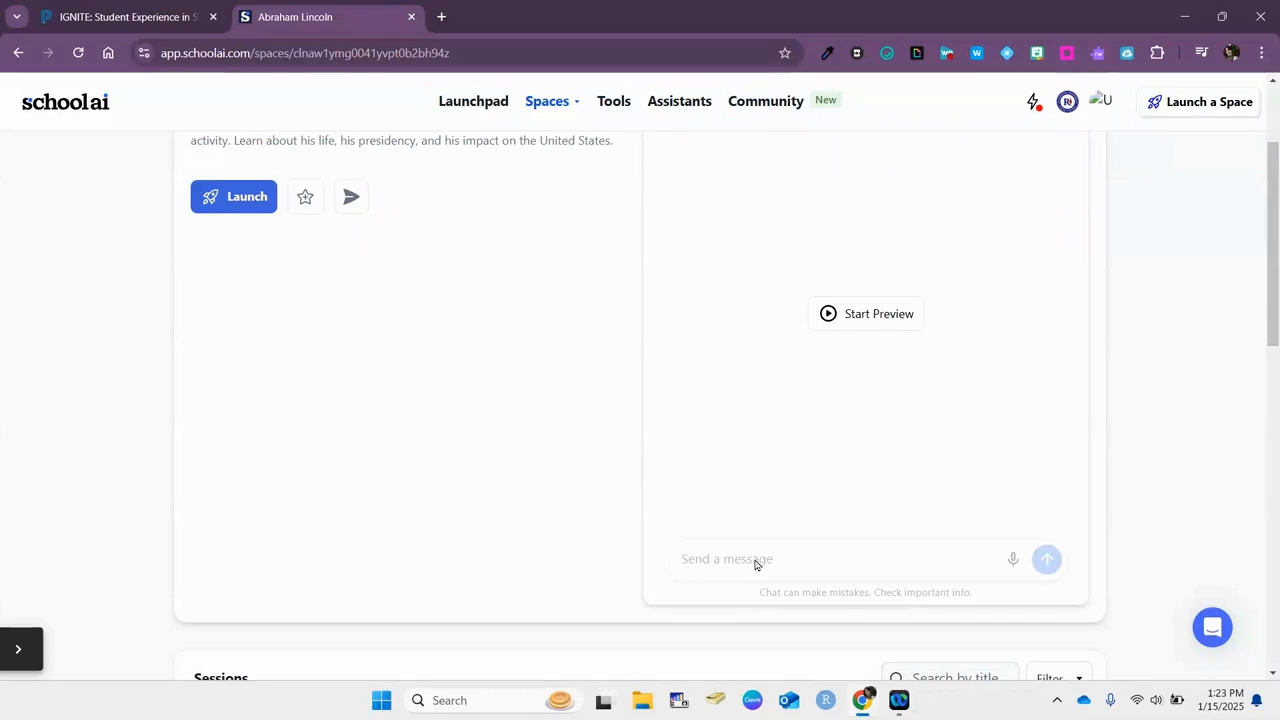
# Start the Abraham Lincoln chat preview, then launch the space for students
pyautogui.click(862, 323)
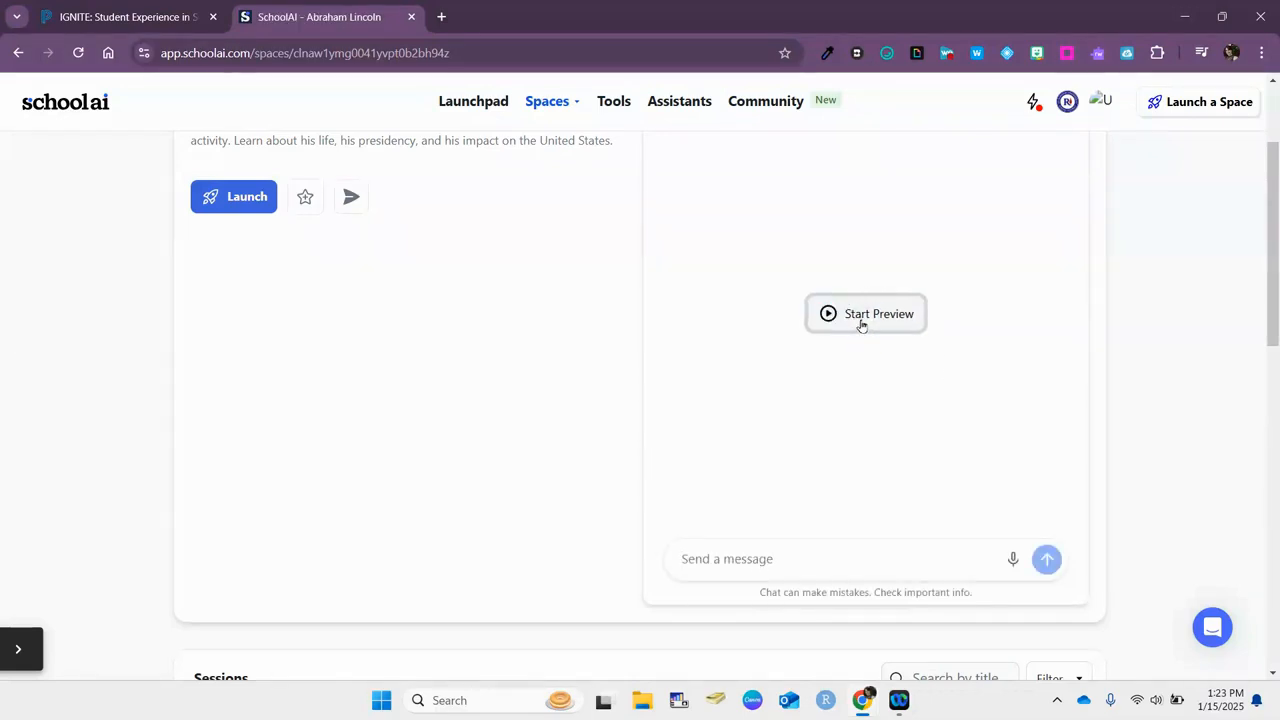
pyautogui.scroll(1, 850, 375)
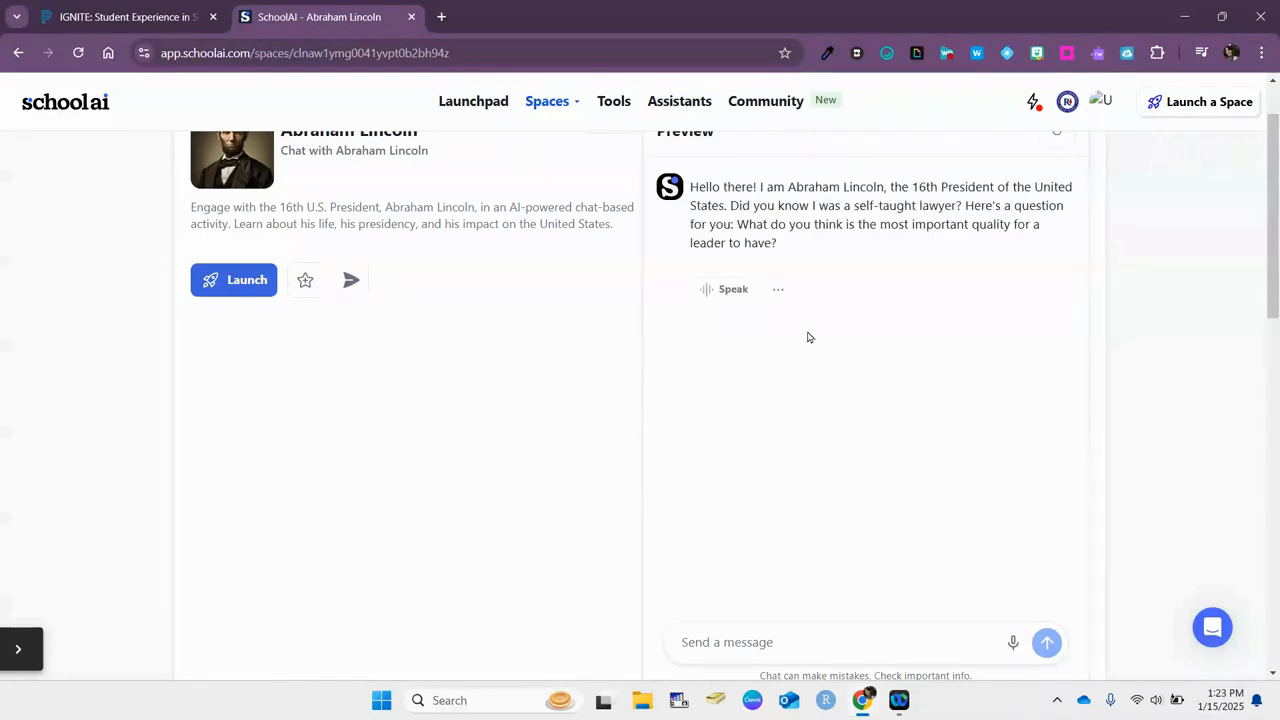
pyautogui.scroll(1, 254, 443)
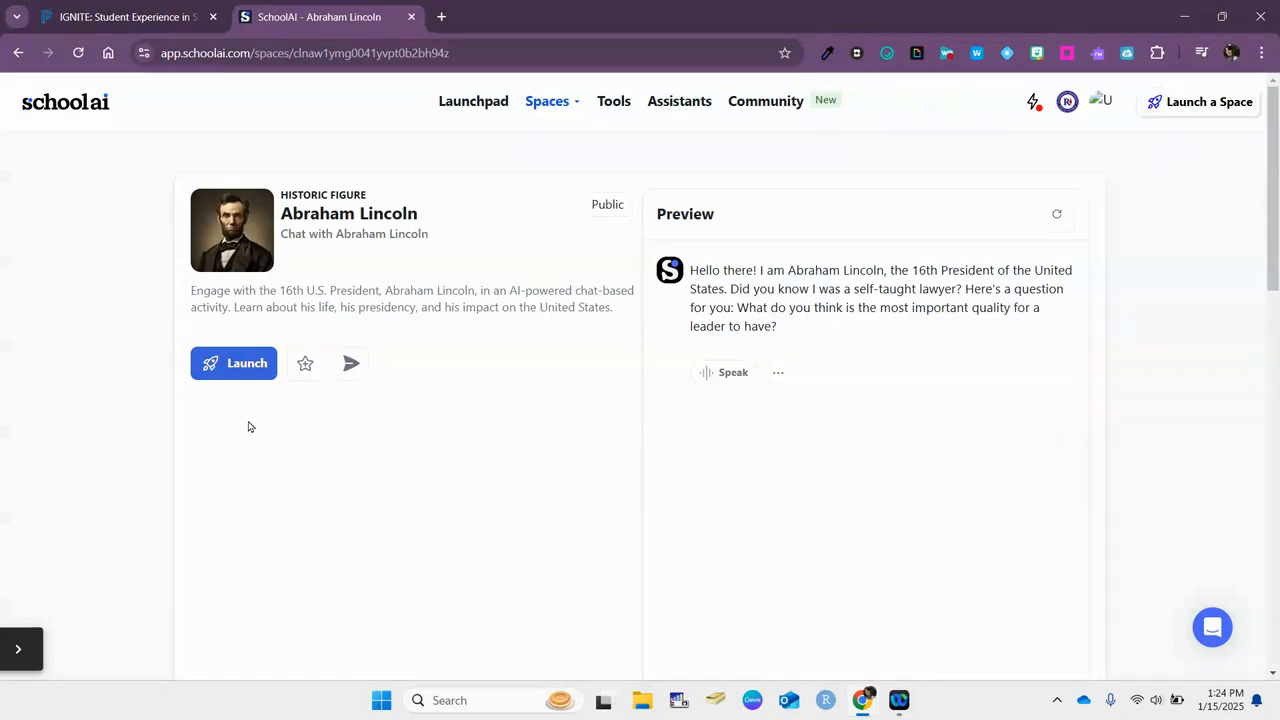
pyautogui.click(225, 371)
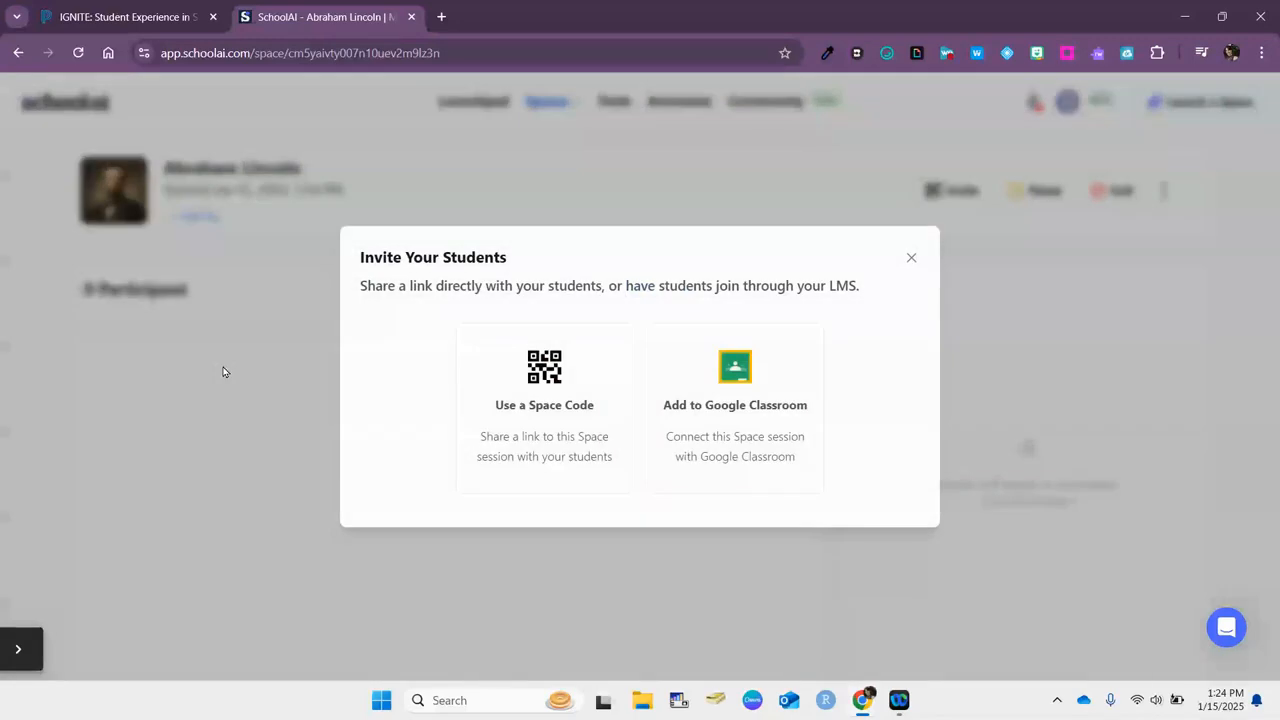
# Use a space code, copy the student join link, and open the Bellringer space
pyautogui.click(535, 376)
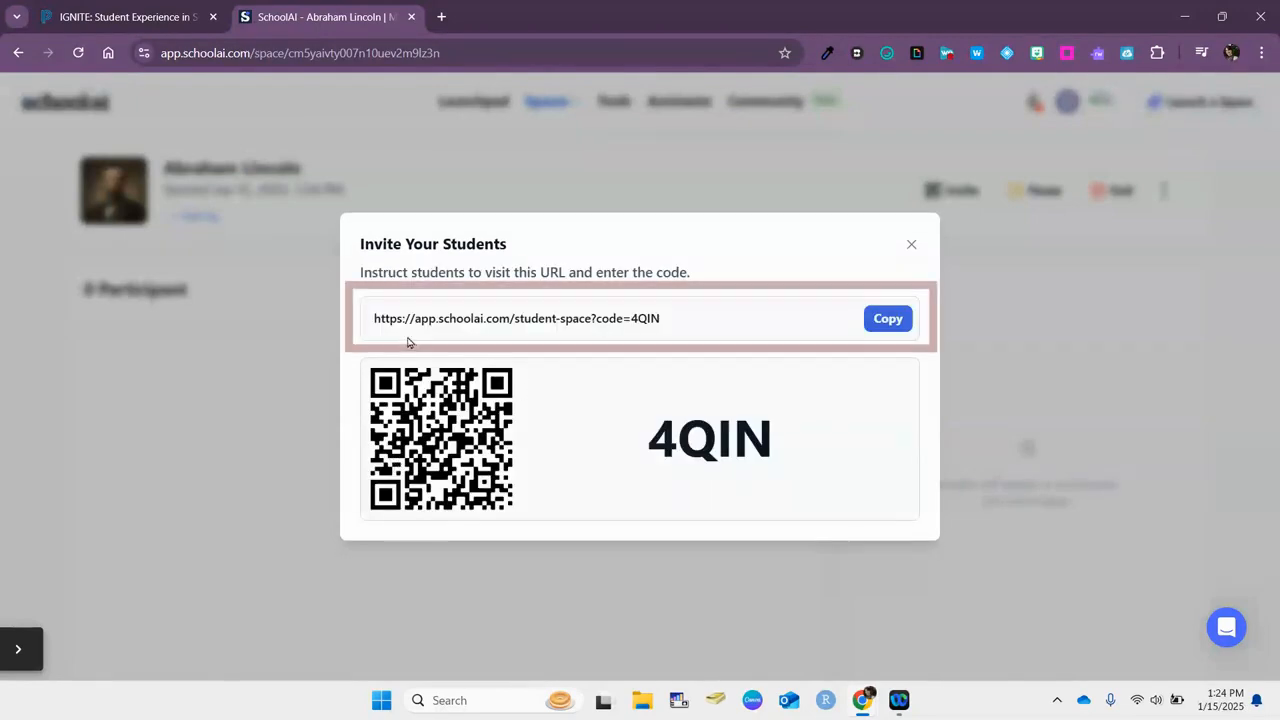
pyautogui.click(891, 320)
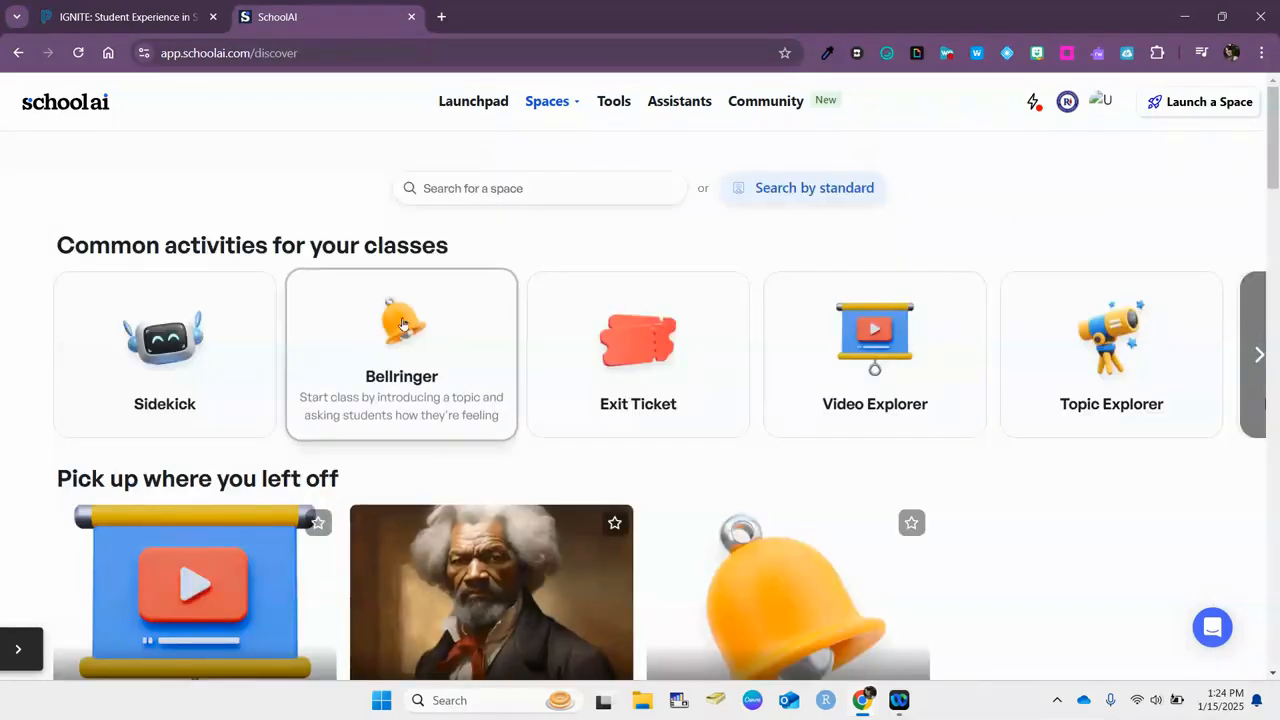
pyautogui.click(403, 323)
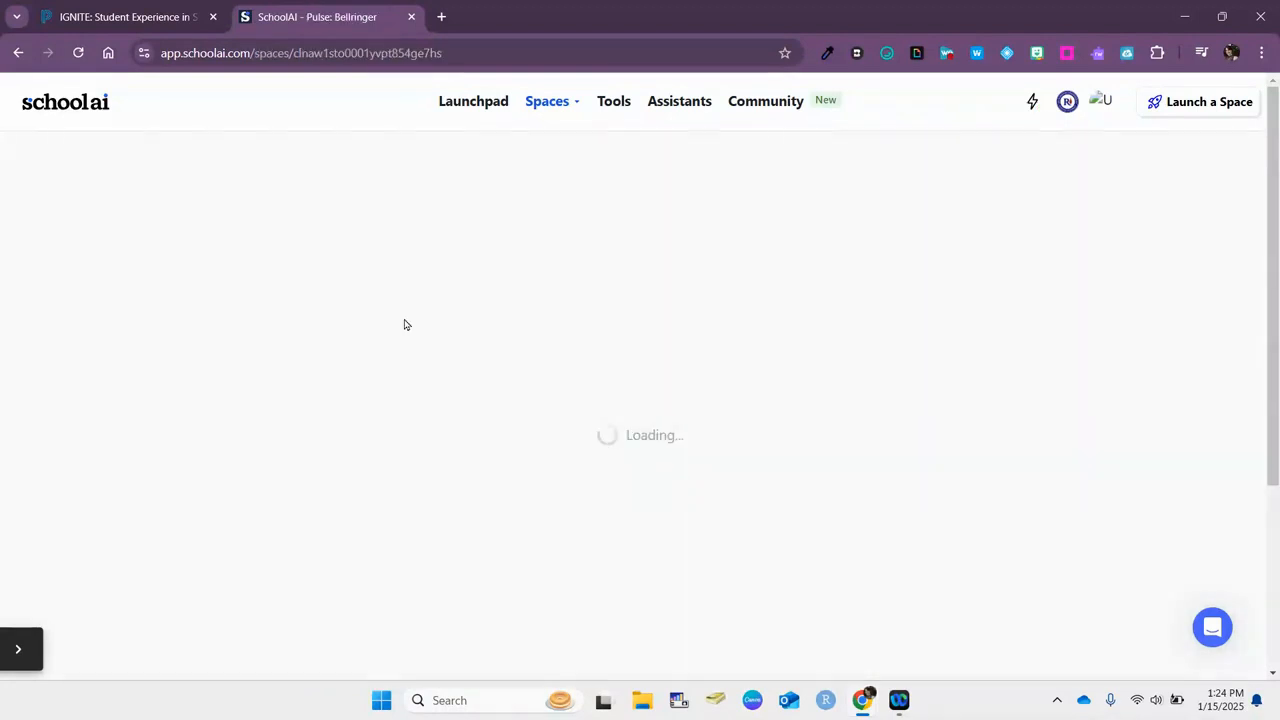
# Enter 'American Revolution' as the Bellringer topic
pyautogui.scroll(3, 404, 324)
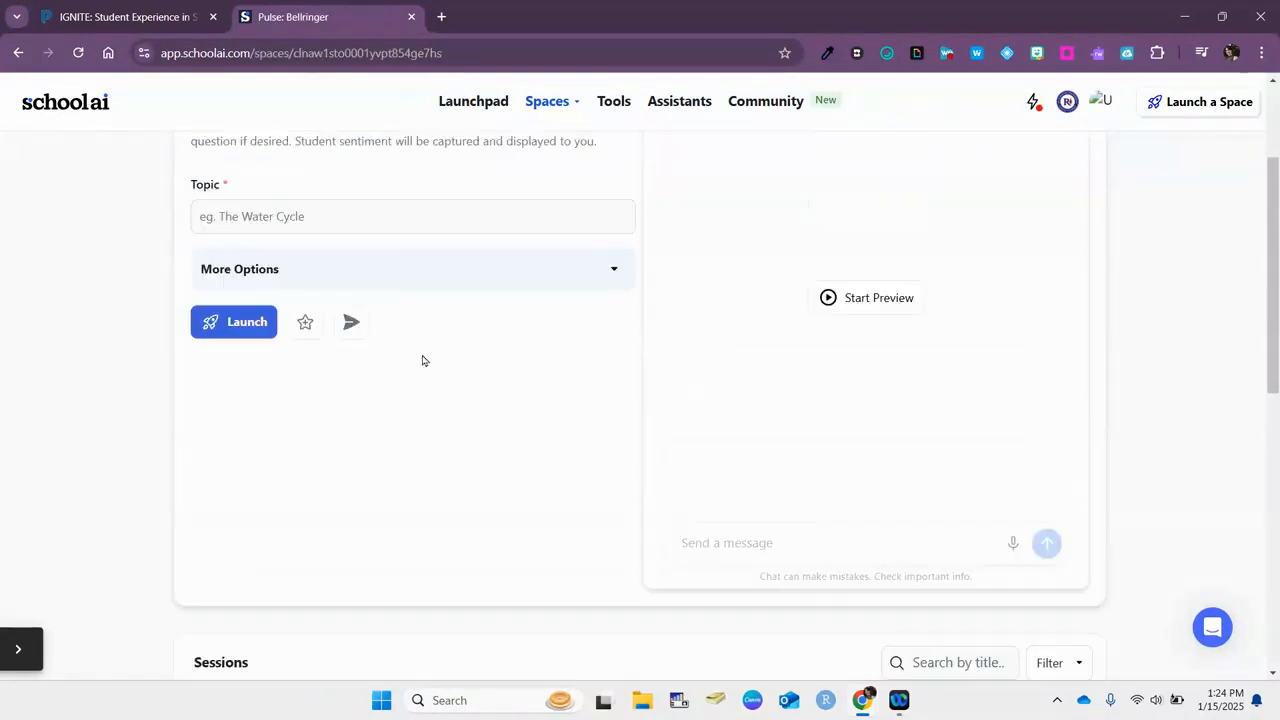
pyautogui.click(320, 383)
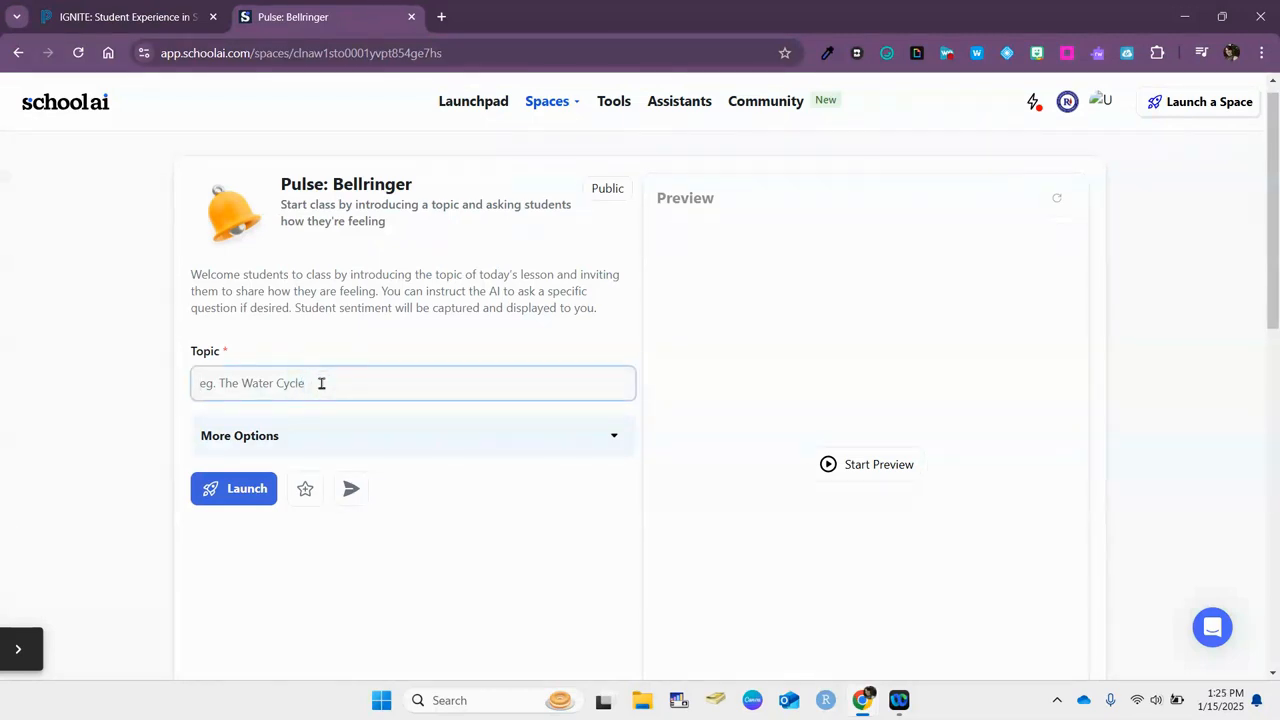
pyautogui.write('American Revolution')
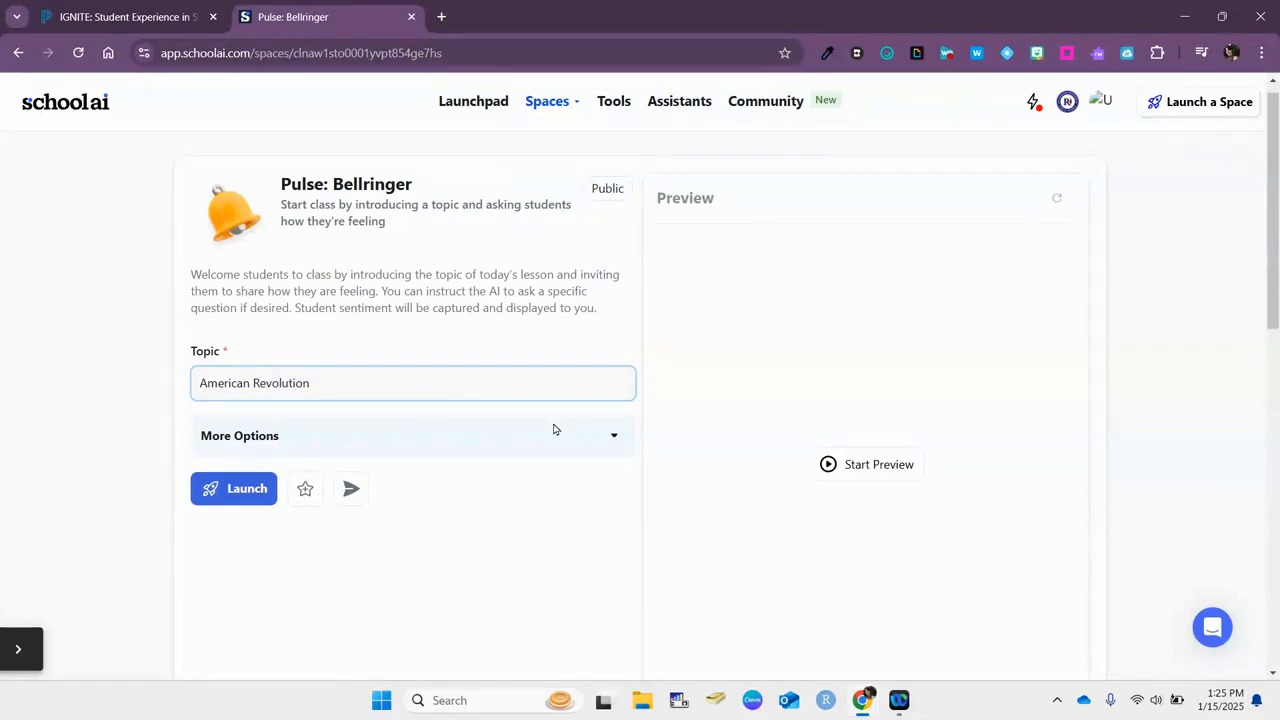
# Under More Options, set the grade level to 11th
pyautogui.click(615, 438)
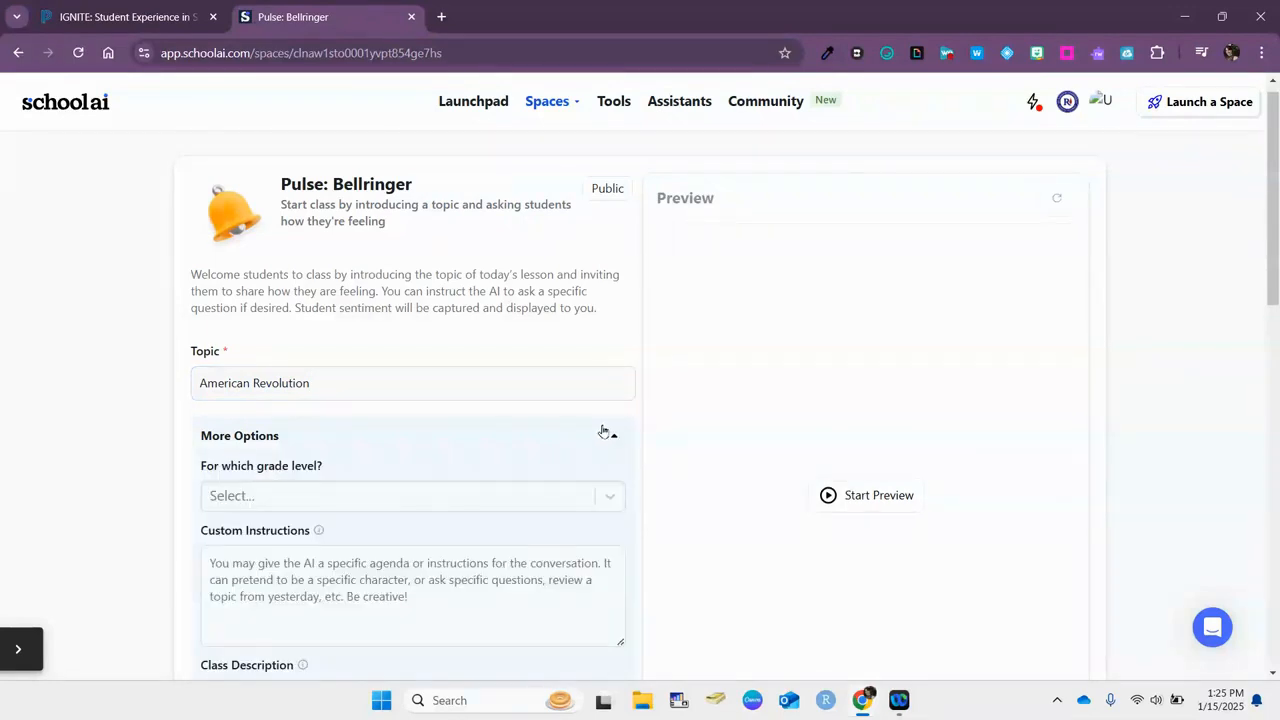
pyautogui.scroll(-1, 366, 403)
pyautogui.click(360, 403)
pyautogui.scroll(-3, 308, 548)
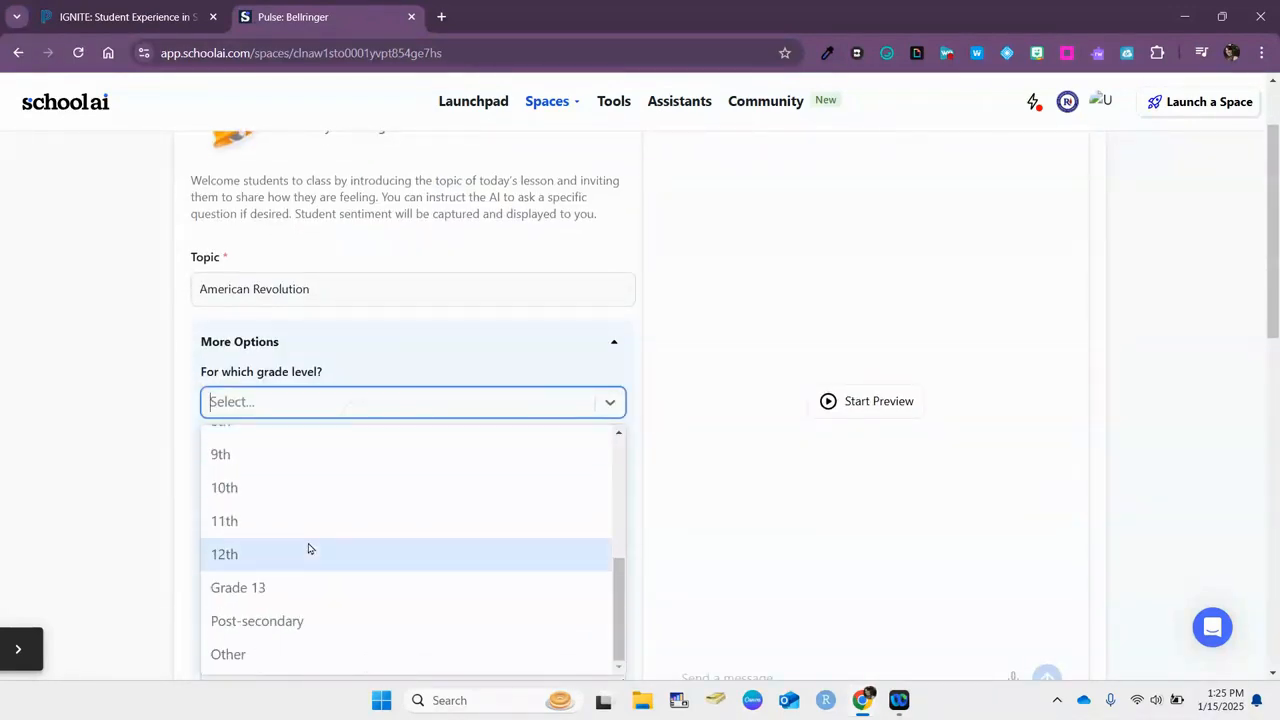
pyautogui.click(271, 525)
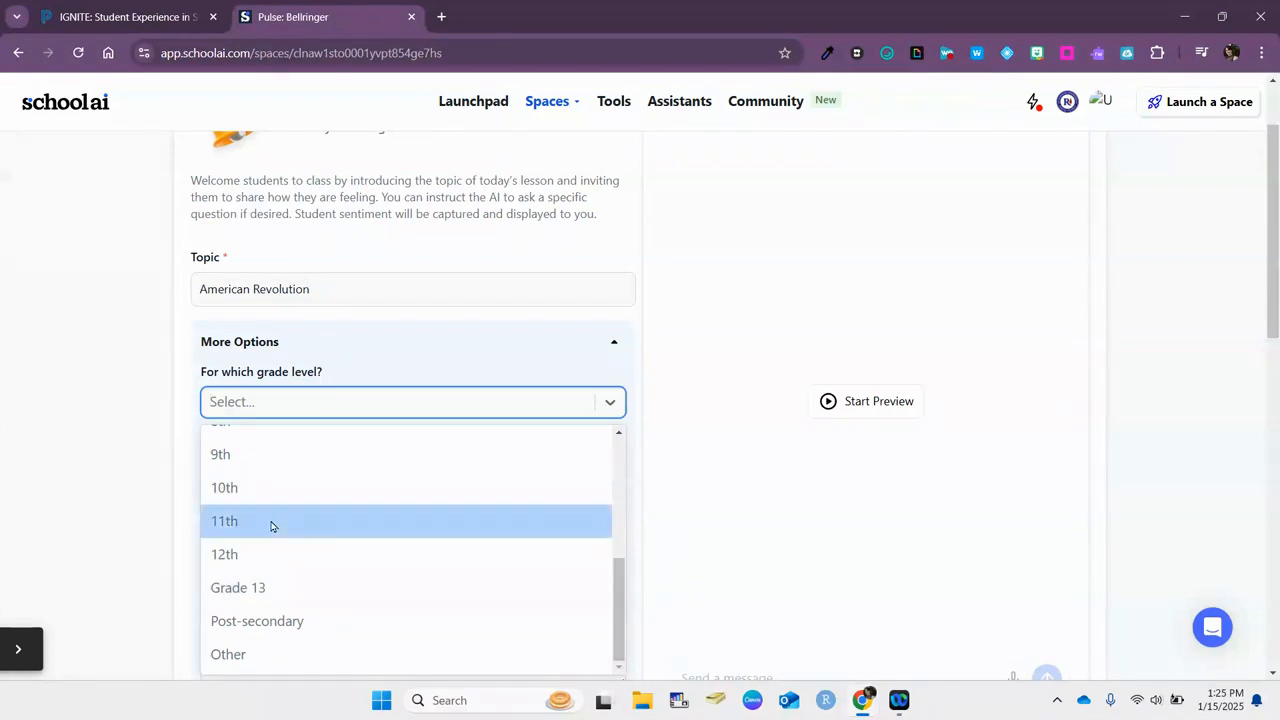
pyautogui.scroll(-1, 365, 400)
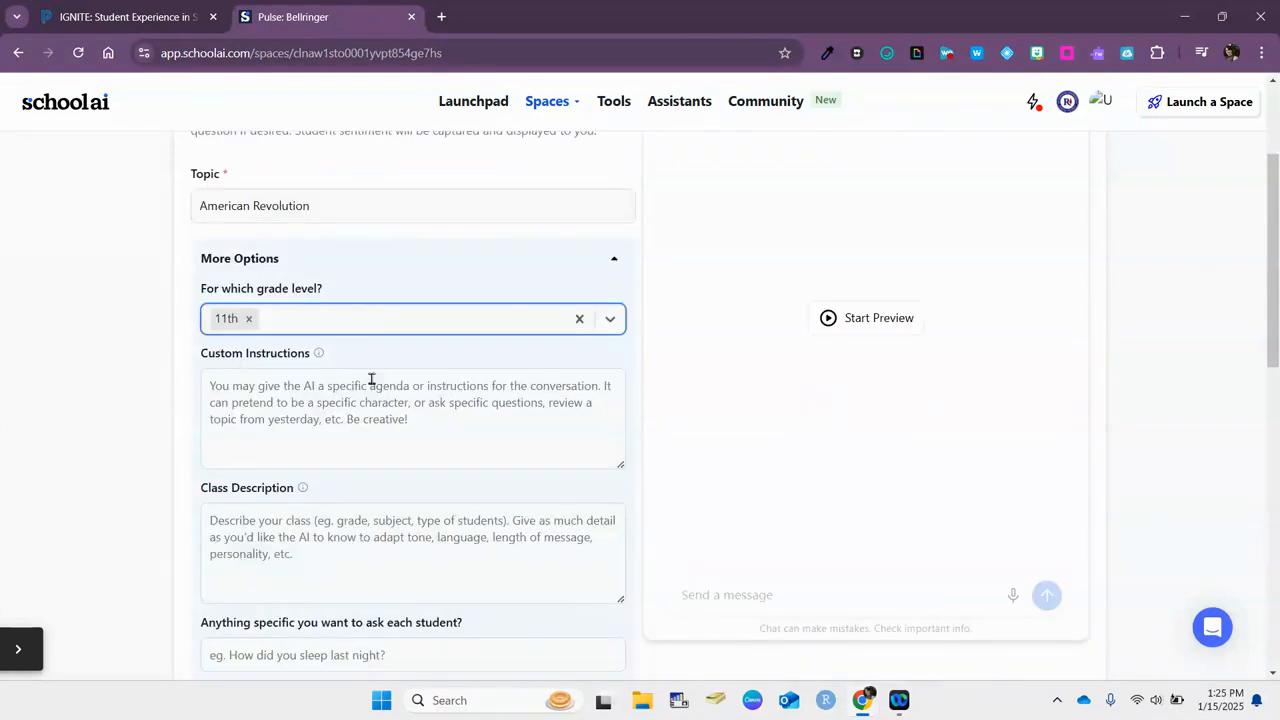
pyautogui.click(477, 443)
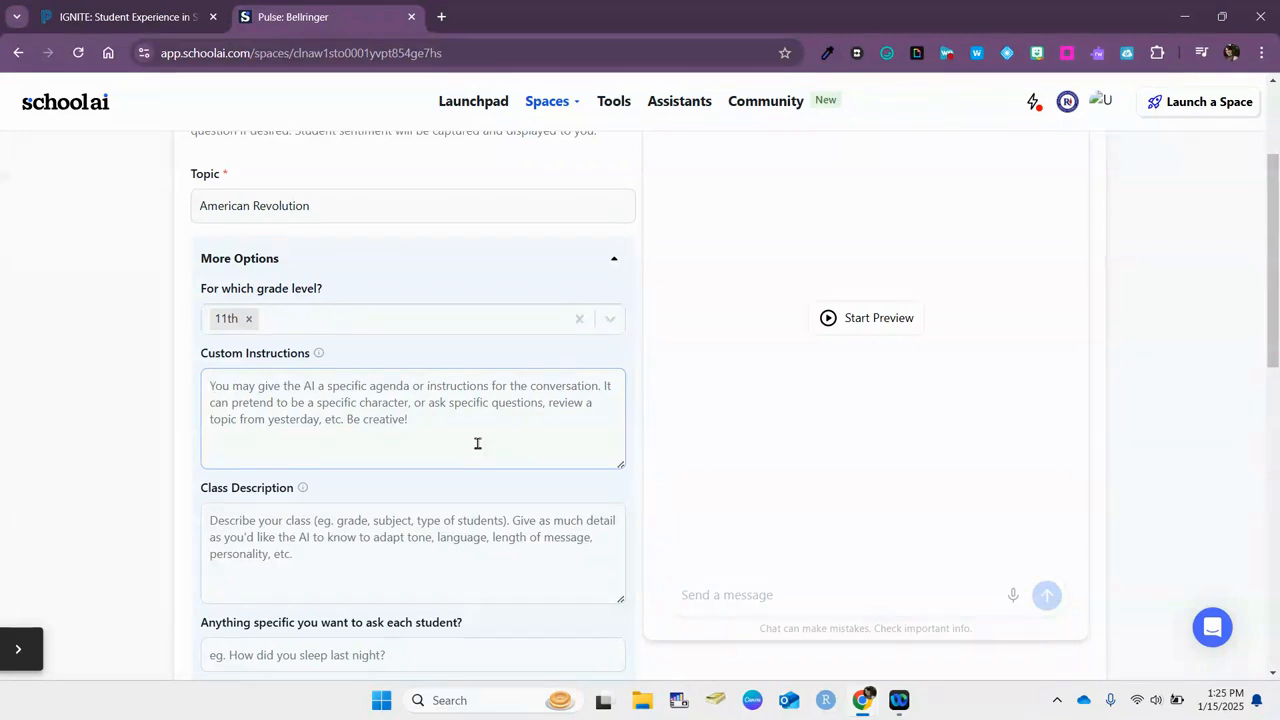
# Enter the instruction 'You are an American Revolution solider.' and the AP-class description mentioning English learners
pyautogui.write('You are an American Revolution solider.')
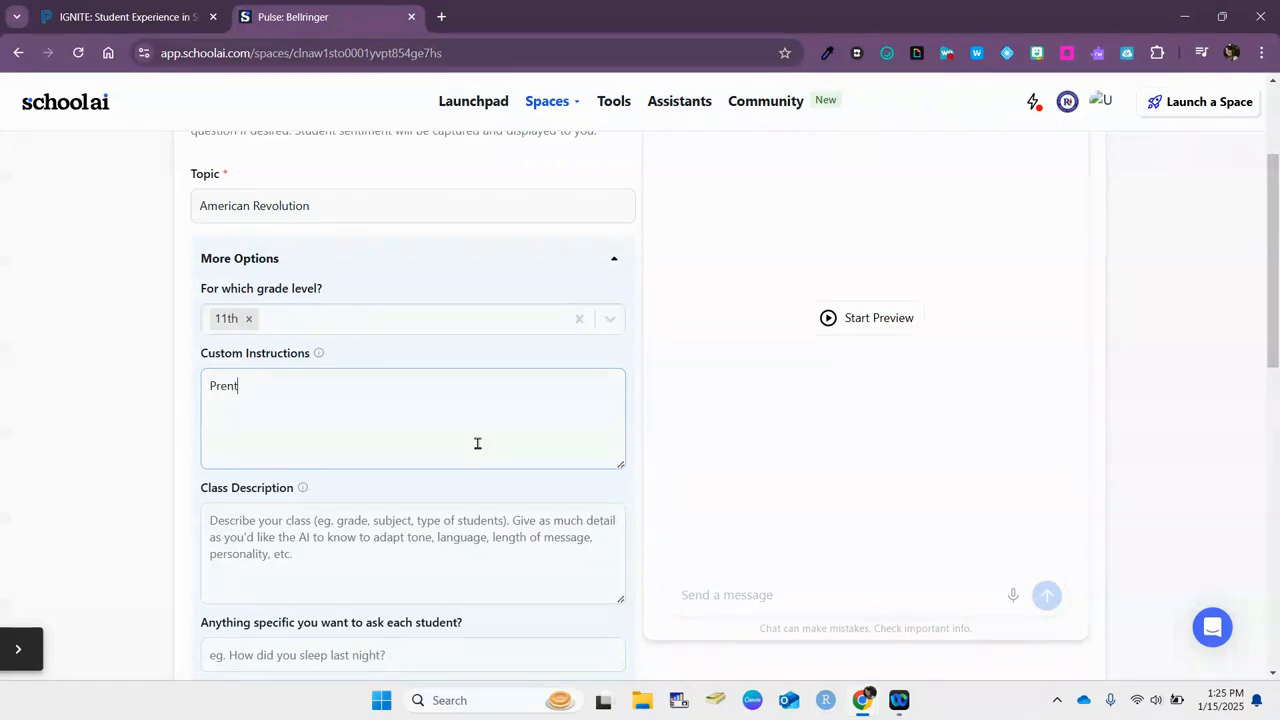
pyautogui.click(212, 521)
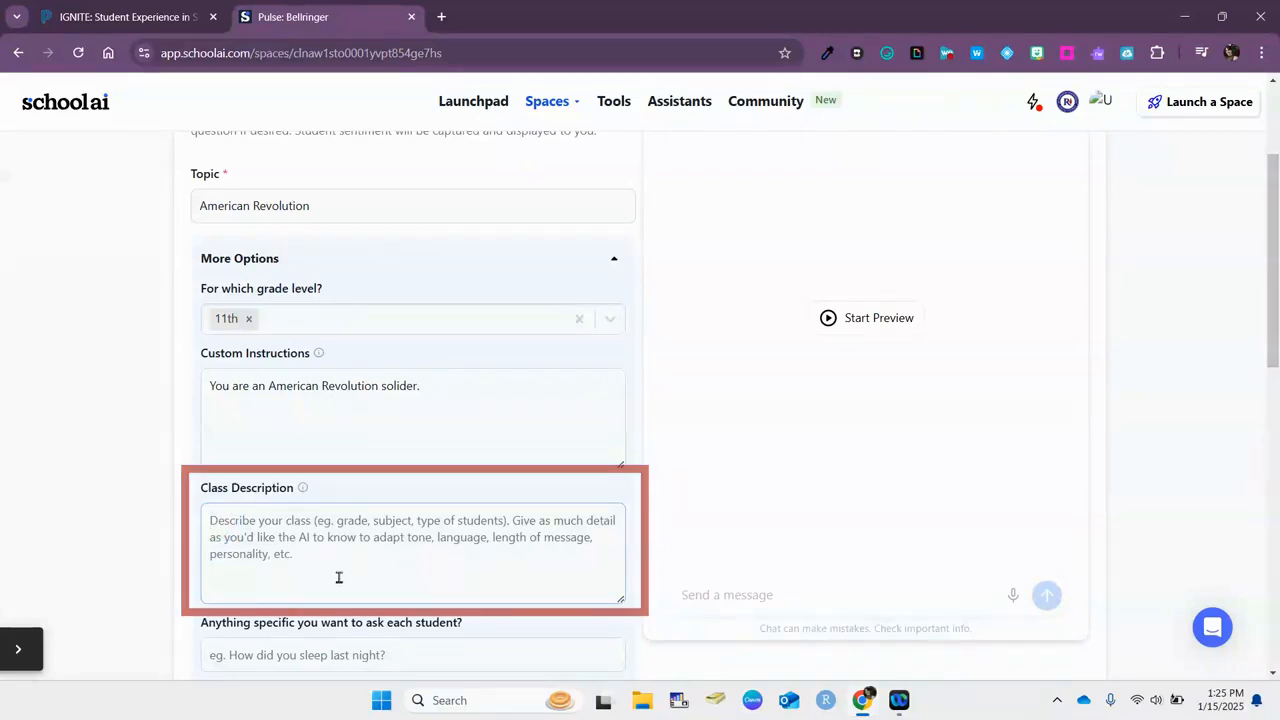
pyautogui.write('There are AP students in a college prep course. I do have some students still learning English, so keep sentences fairly short.')
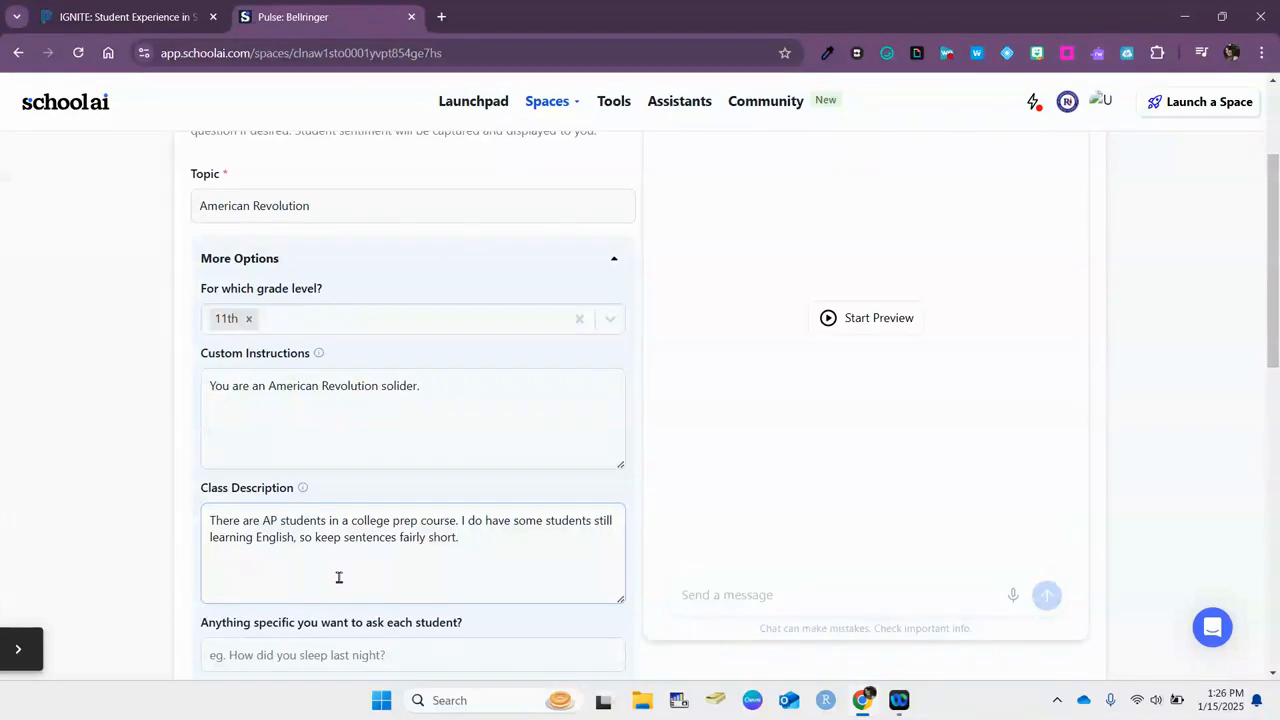
pyautogui.scroll(-1, 339, 577)
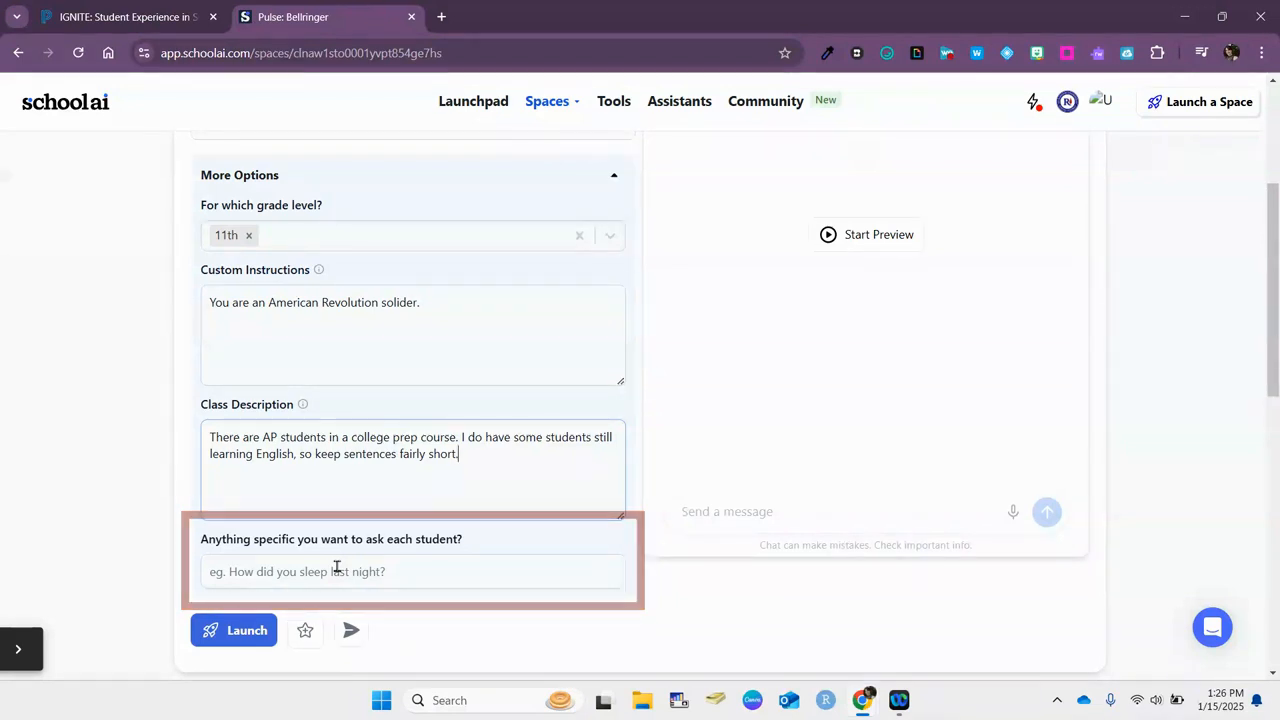
# Open and close the share link window, then review the filled Bellringer form
pyautogui.click(352, 632)
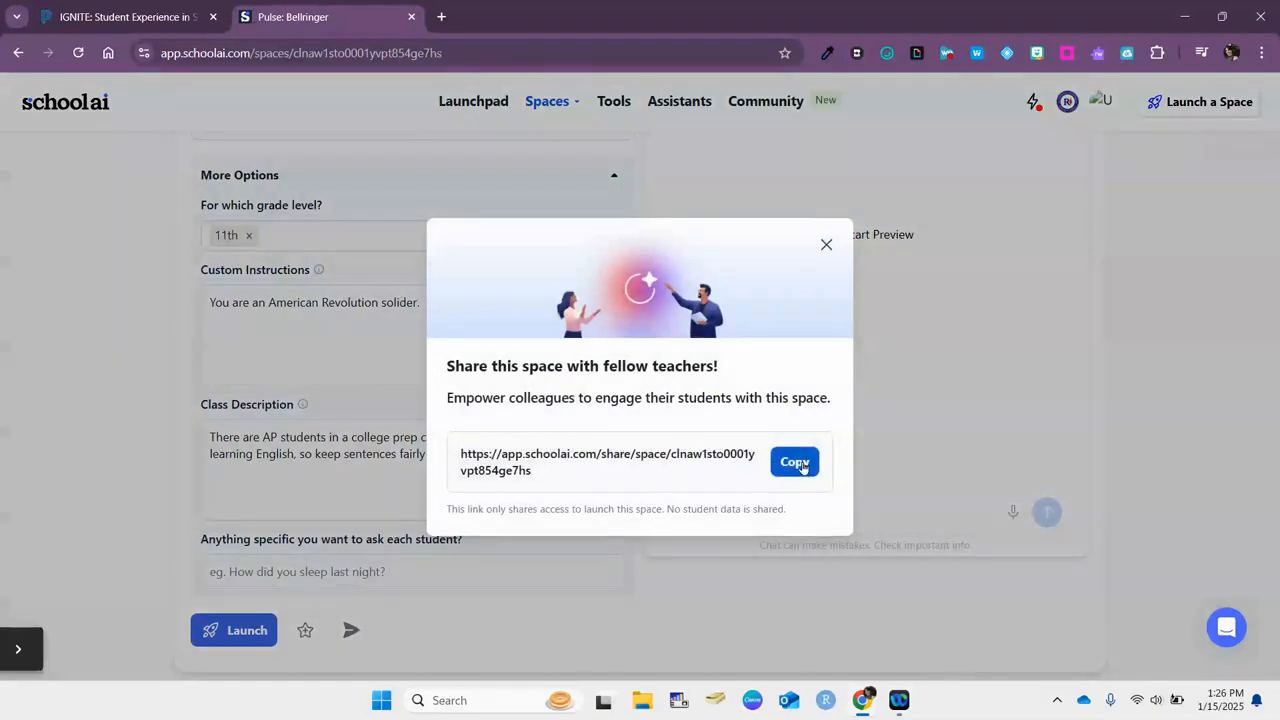
pyautogui.click(826, 245)
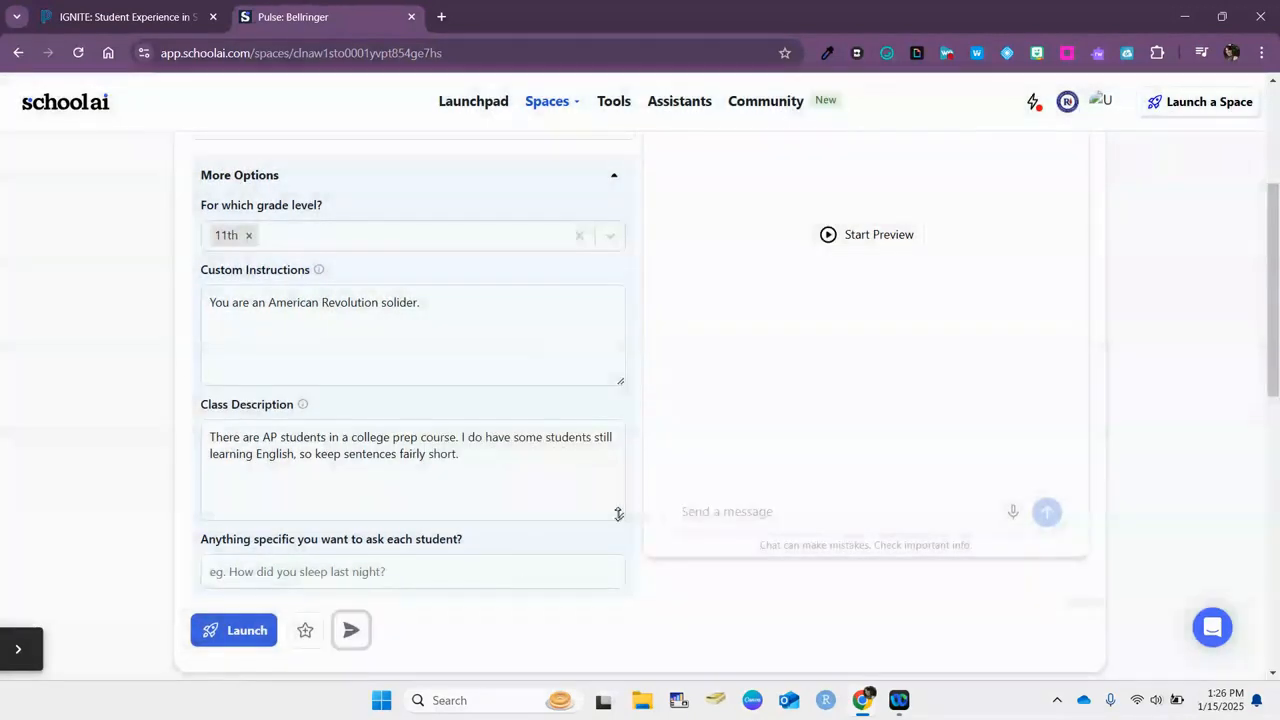
pyautogui.scroll(3, 777, 510)
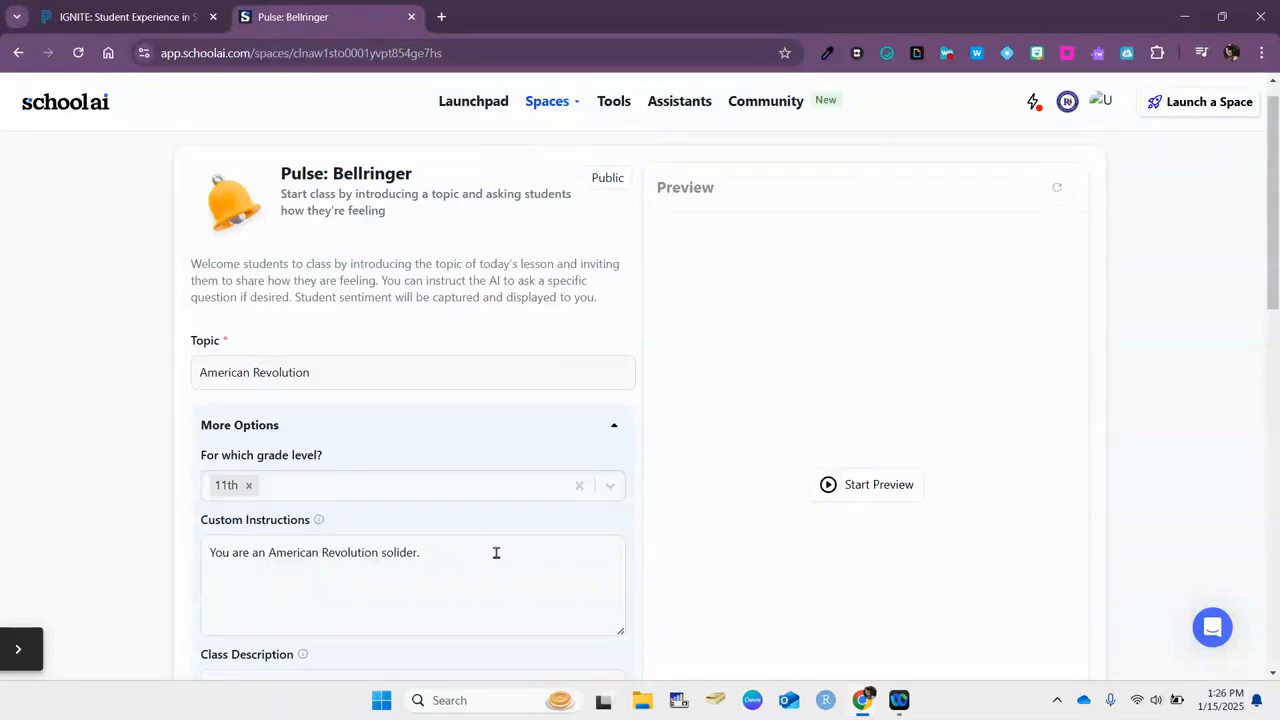
pyautogui.moveTo(316, 520)
pyautogui.scroll(-3, 340, 325)
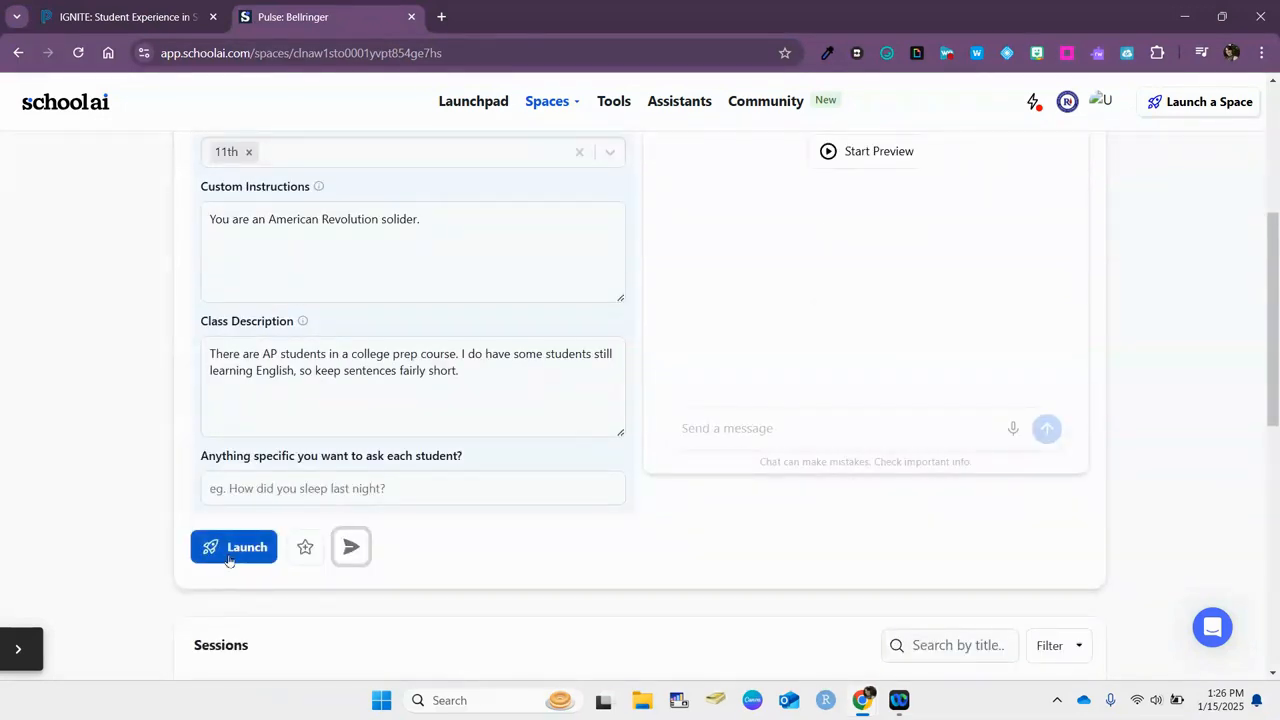
# Return to Launchpad, then go to Spaces > Create and start a new custom space
pyautogui.click(474, 102)
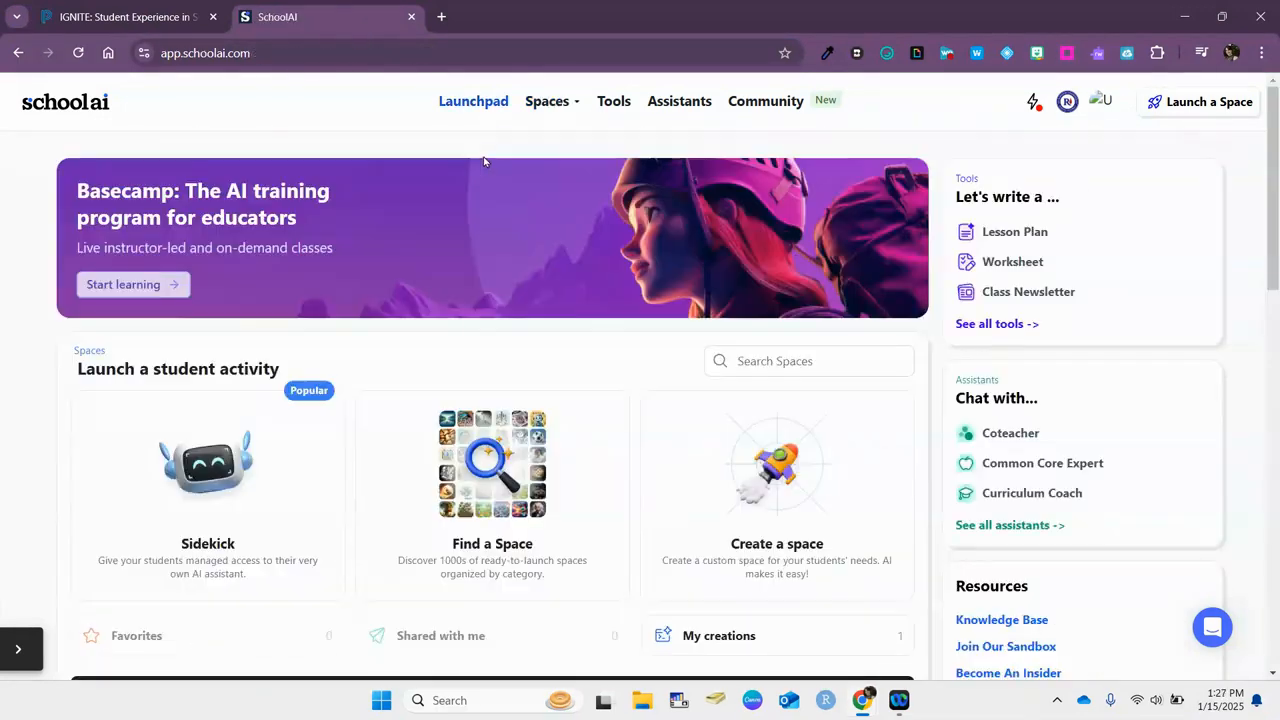
pyautogui.click(572, 104)
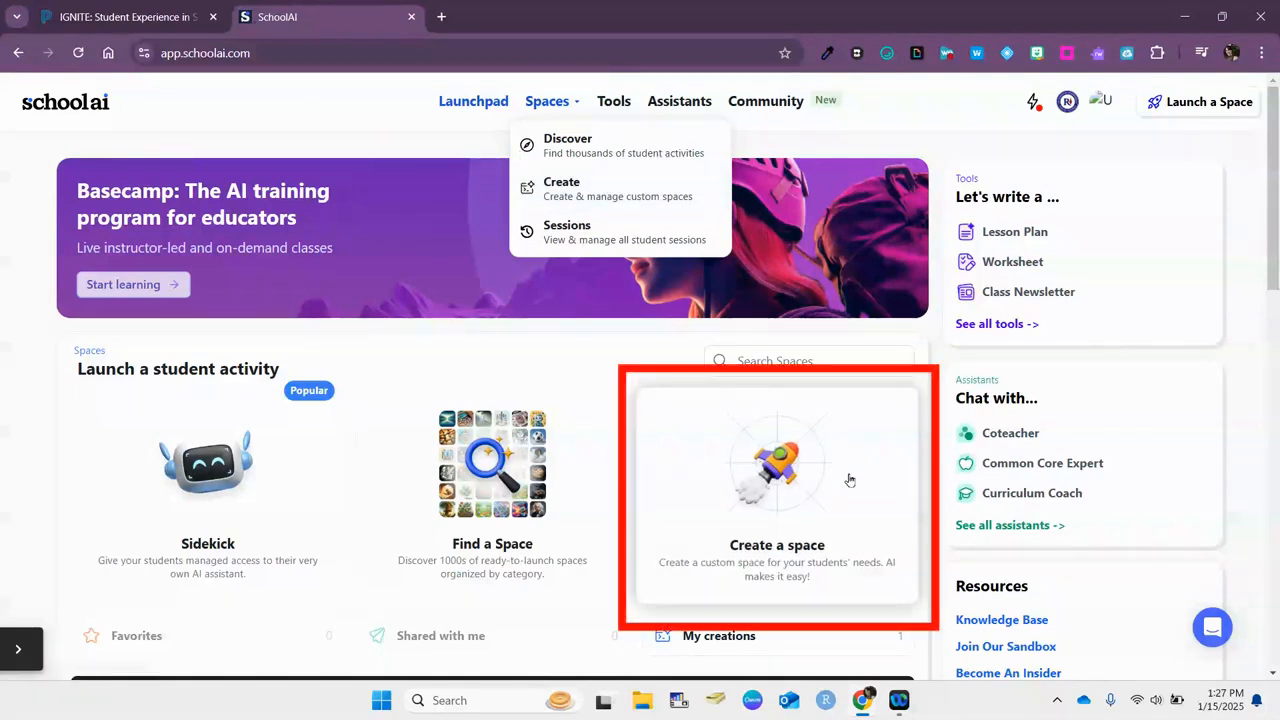
pyautogui.click(570, 188)
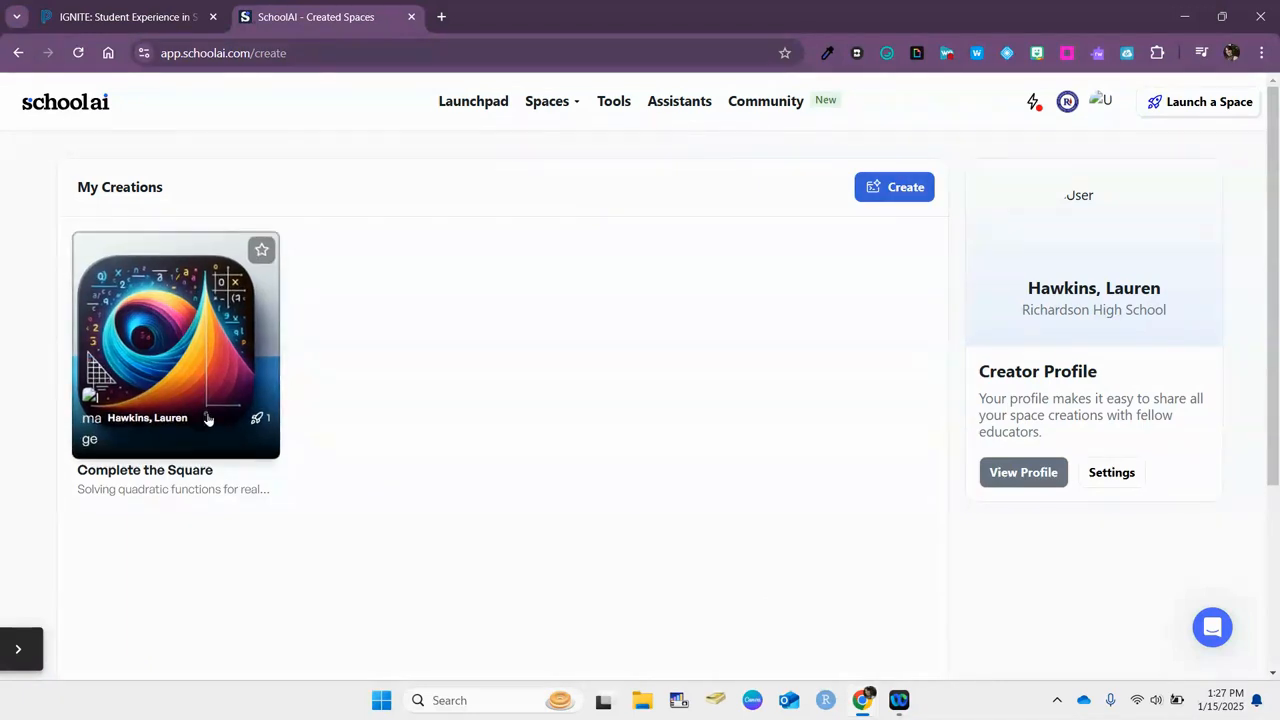
pyautogui.click(886, 193)
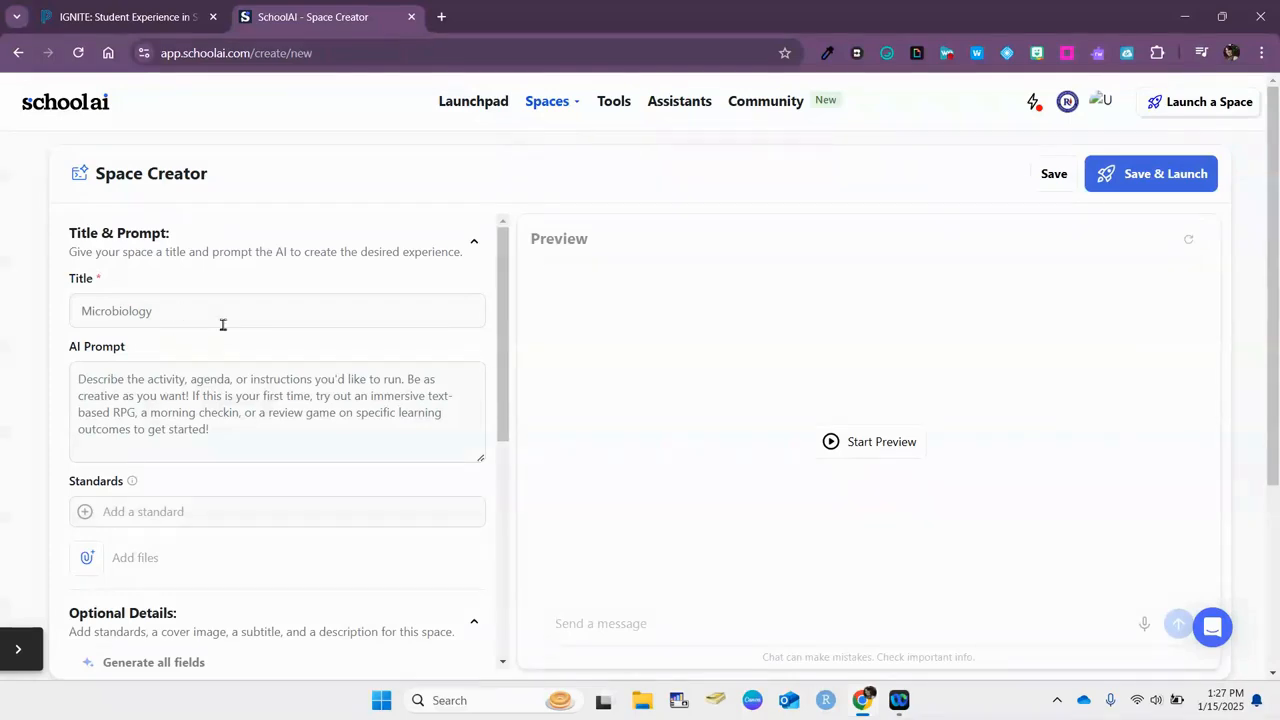
# Bring up the Microbiology space's Upload files sources: device, Google Drive, Dropbox, Box, OneDrive or link
pyautogui.click(84, 311)
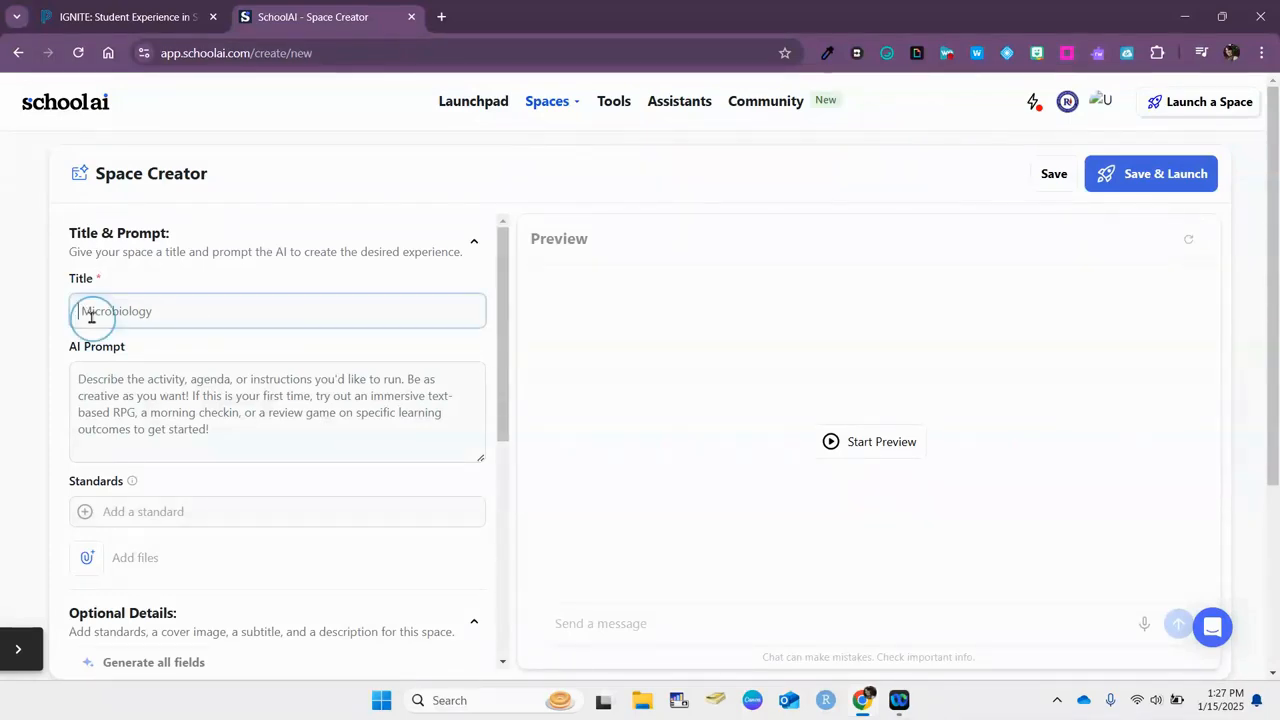
pyautogui.click(81, 381)
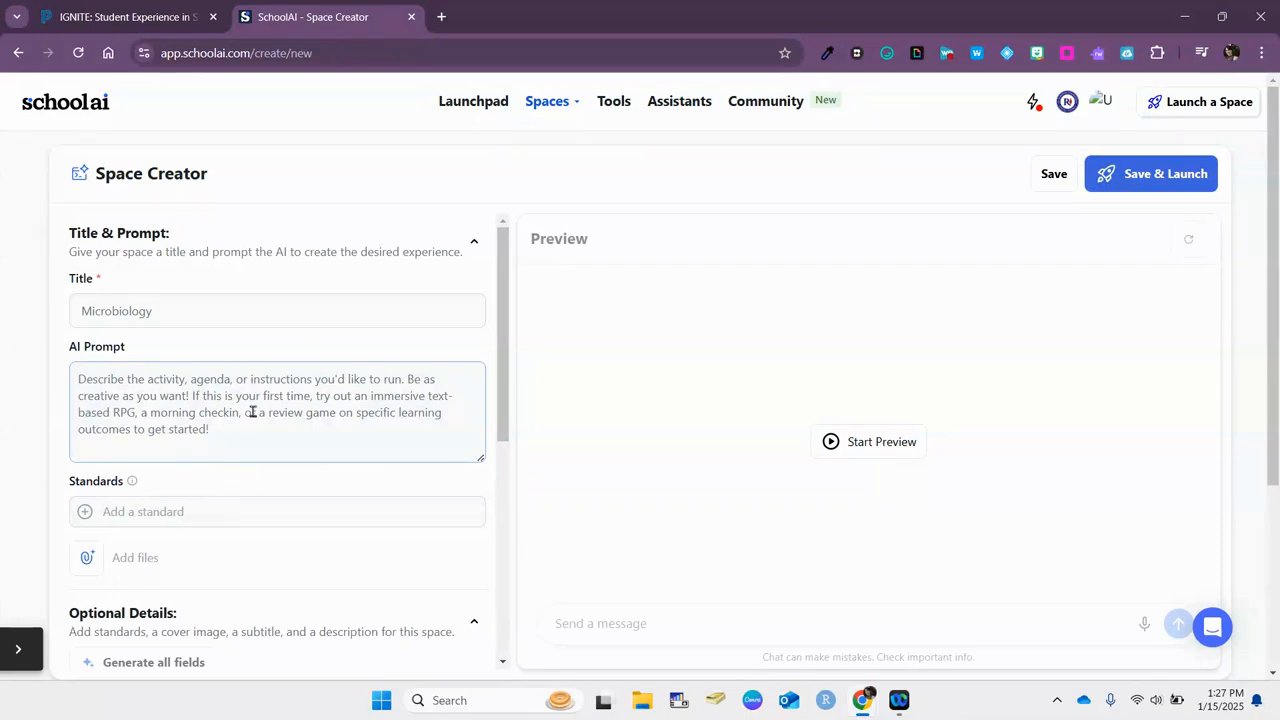
pyautogui.scroll(-1, 230, 420)
pyautogui.click(89, 482)
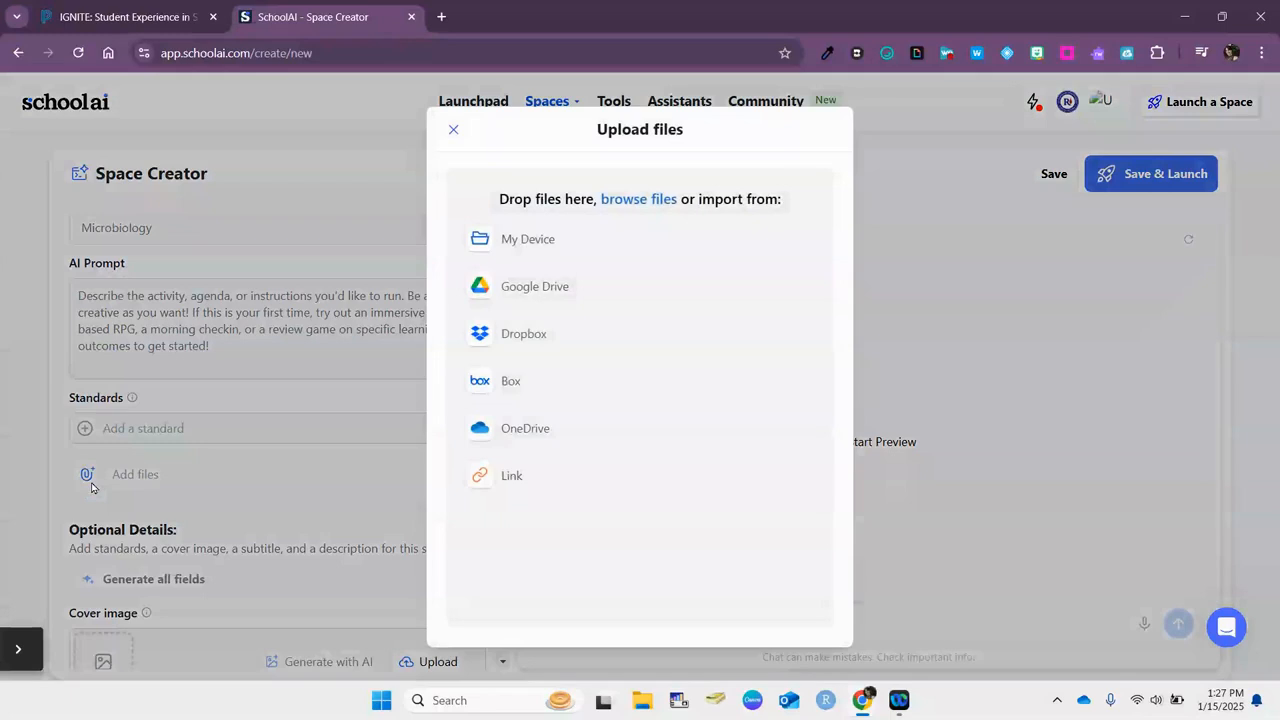
# Dismiss the Upload files dialog and review the empty cover image, subtitle, teacher and student description fields
pyautogui.click(248, 484)
pyautogui.scroll(-5, 248, 484)
pyautogui.moveTo(186, 325)
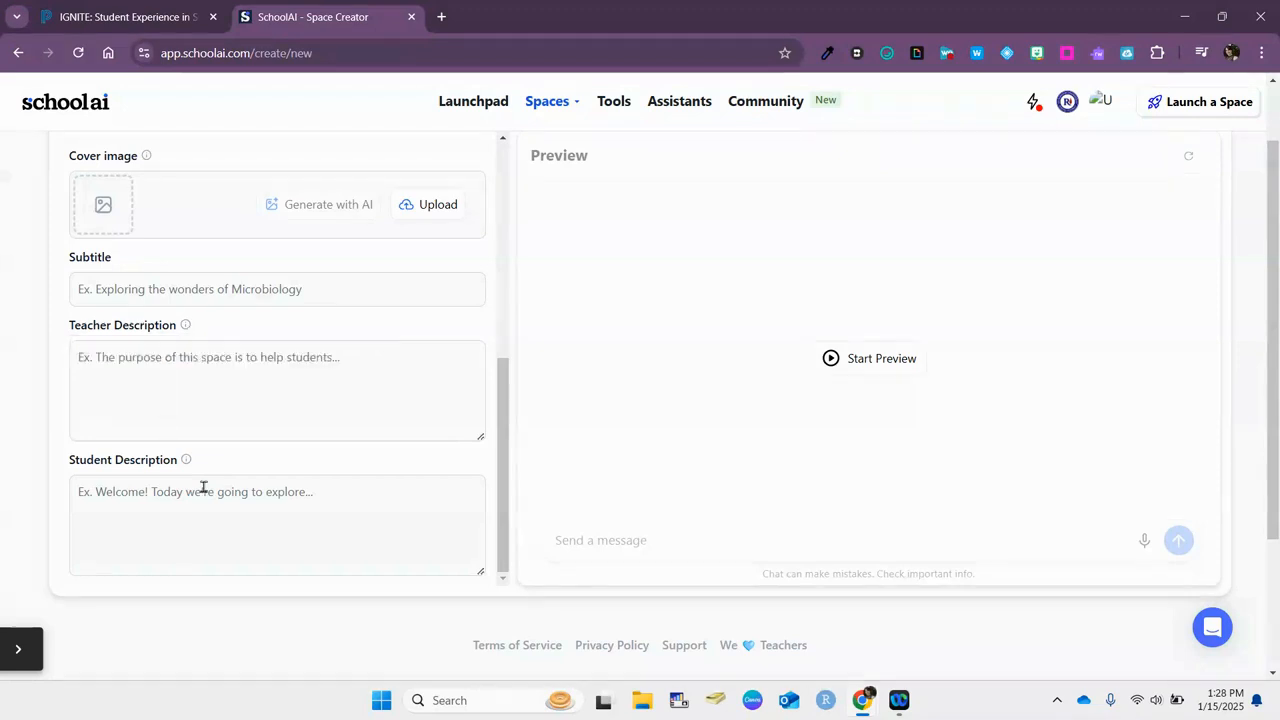
pyautogui.moveTo(237, 507)
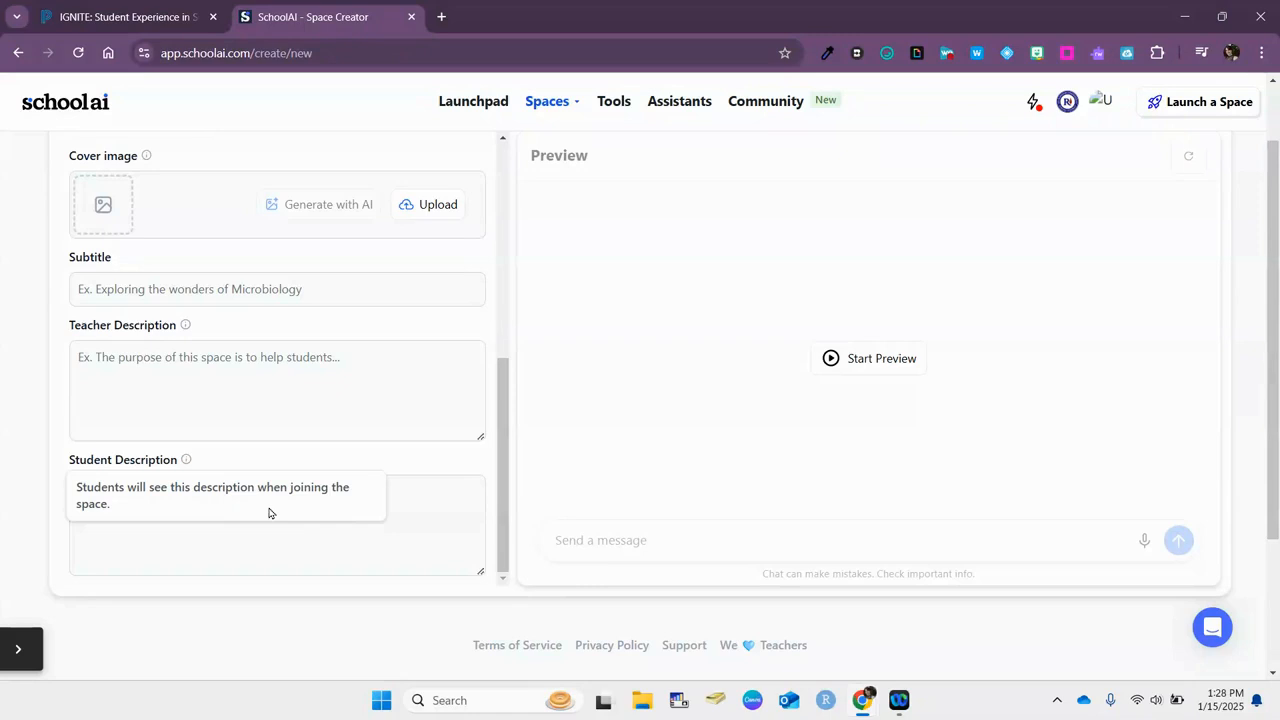
pyautogui.scroll(2, 1005, 463)
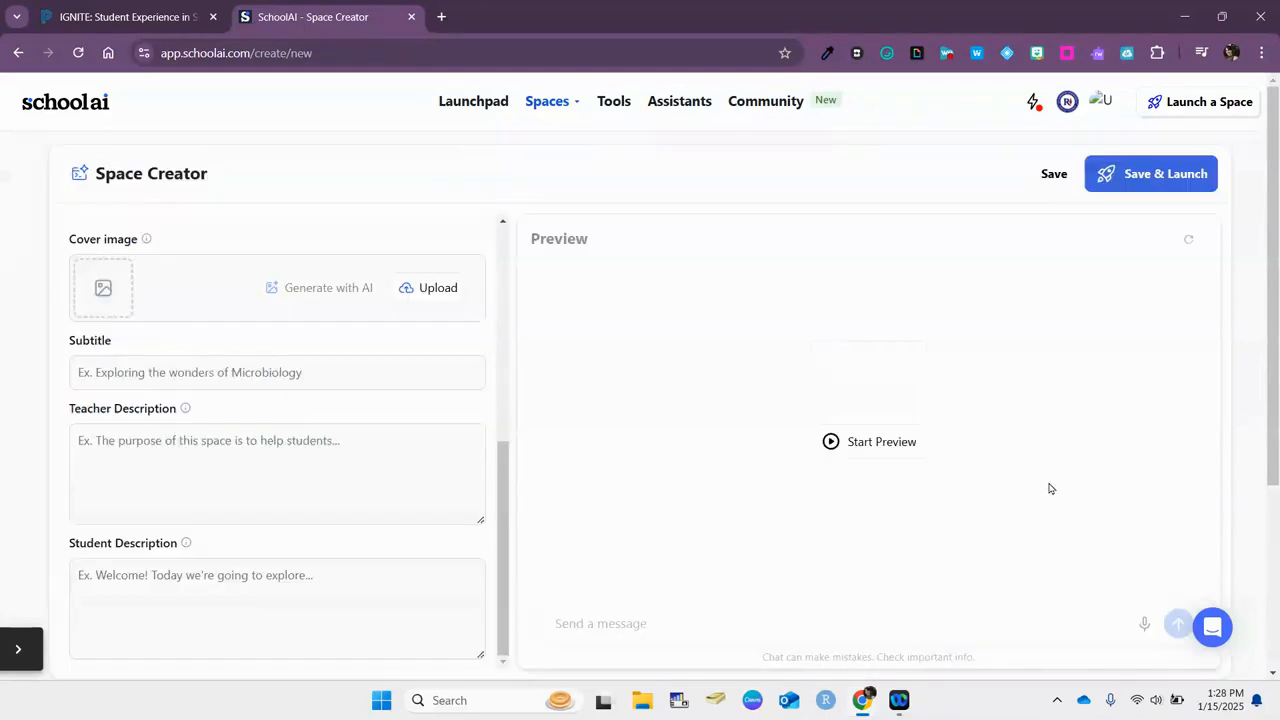